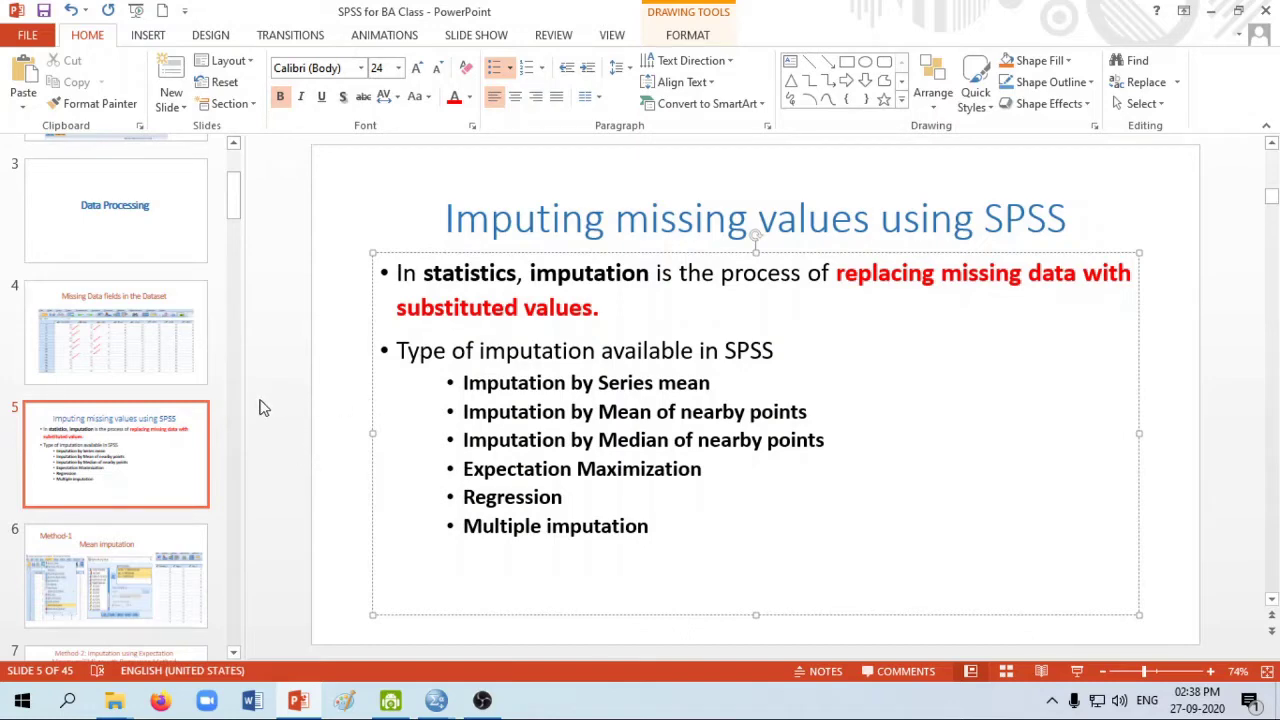
# Show slide 4, 'Missing Data fields in the Dataset', in PowerPoint.
pyautogui.click(169, 347)
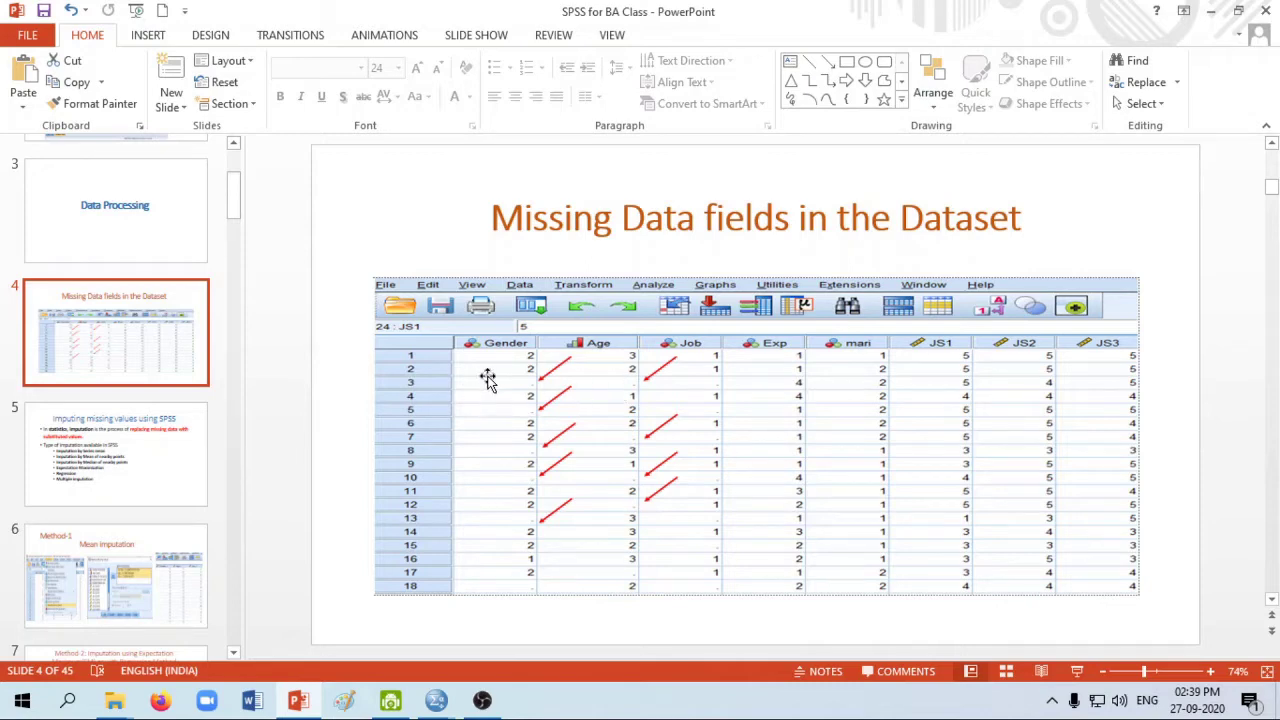
# Return to slide 5, 'Imputing missing values using SPSS'.
pyautogui.click(145, 456)
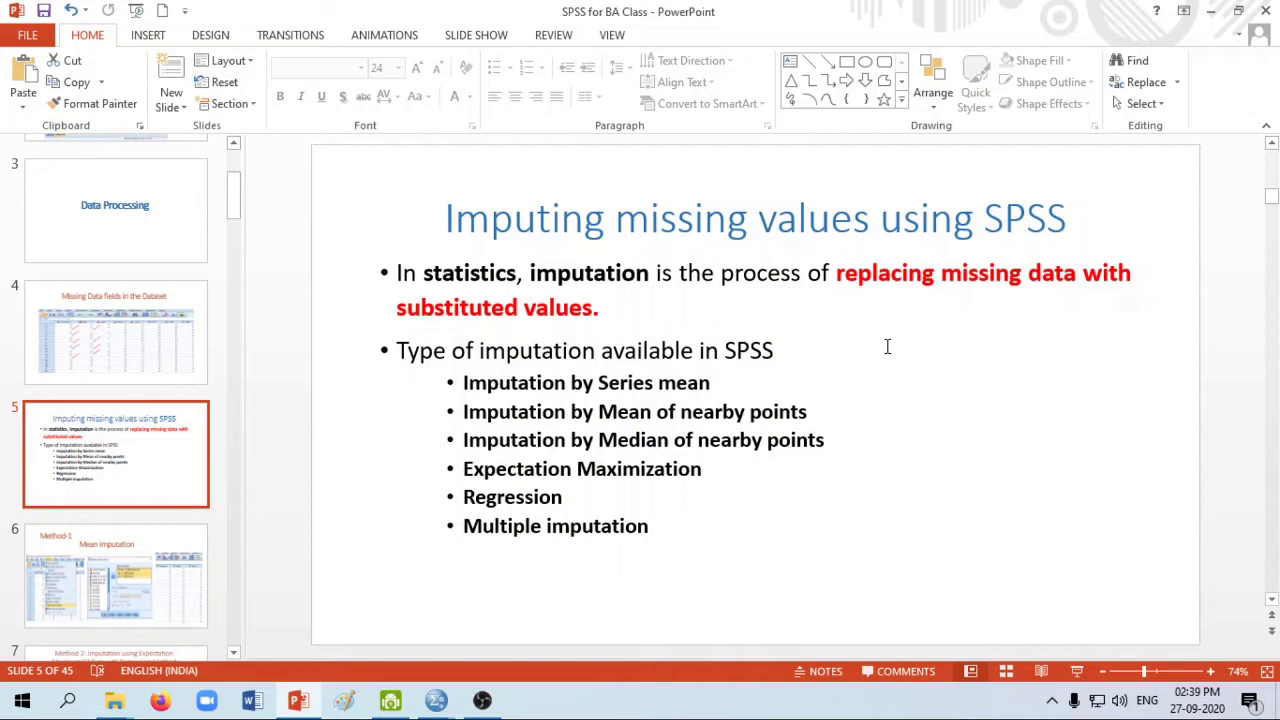
pyautogui.click(448, 220)
pyautogui.moveTo(447, 220); pyautogui.dragTo(603, 230)
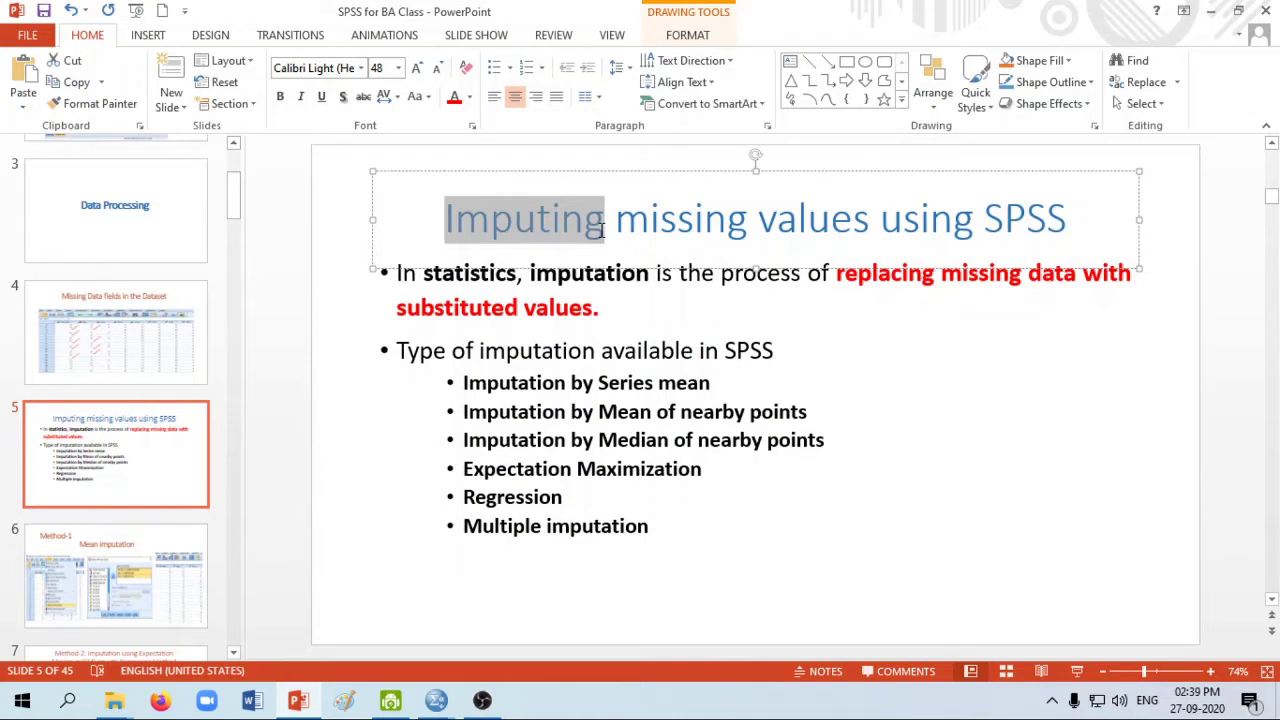
pyautogui.moveTo(603, 229); pyautogui.dragTo(880, 222)
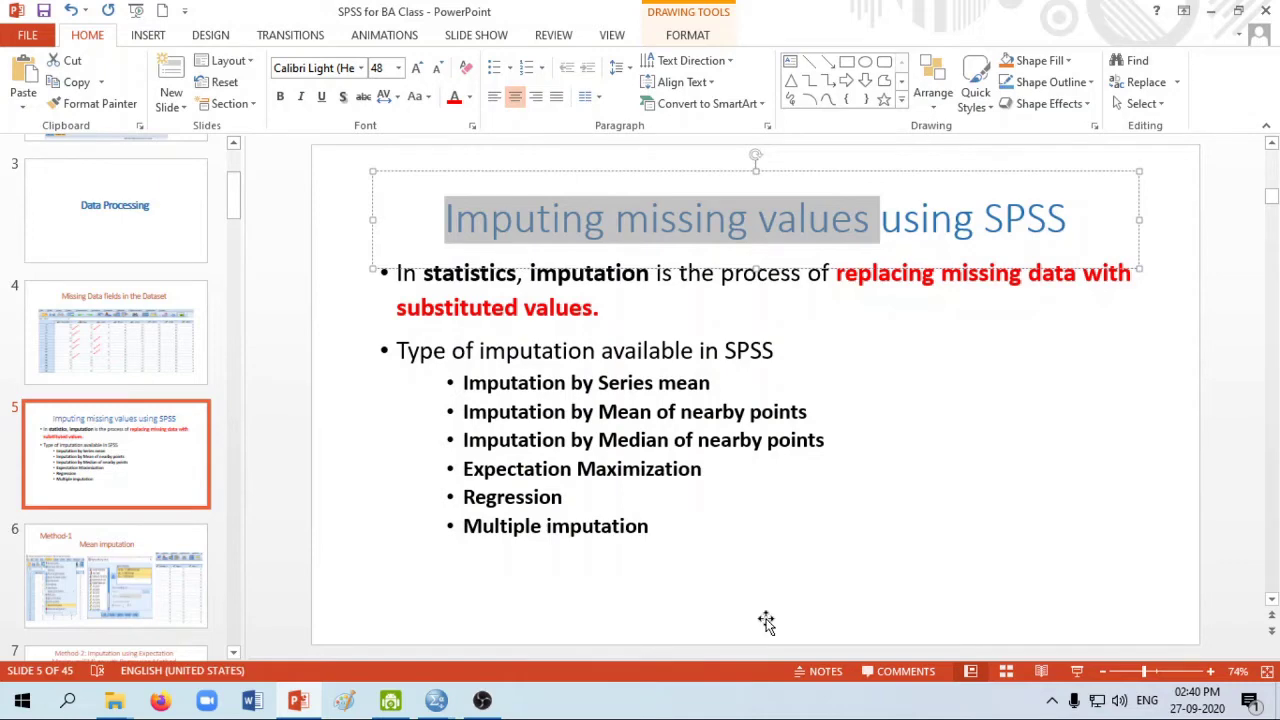
pyautogui.click(687, 383)
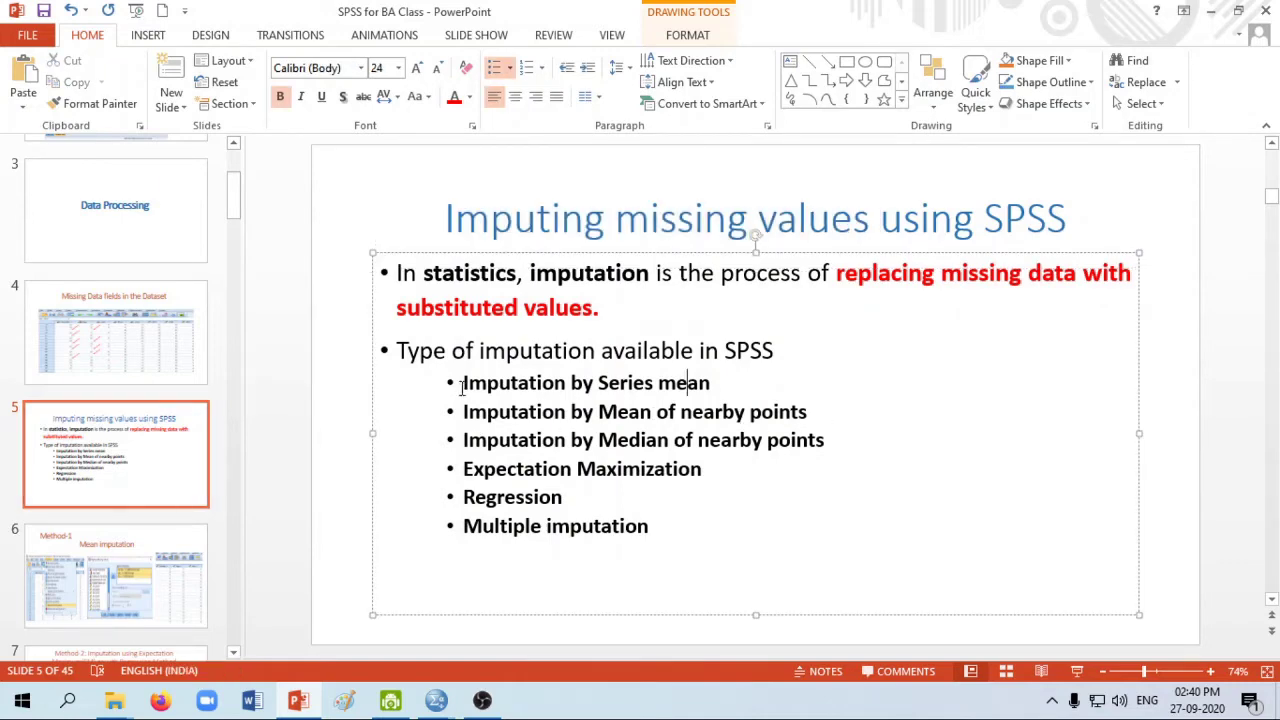
pyautogui.moveTo(464, 380)
pyautogui.mouseDown()
pyautogui.moveTo(590, 422)
pyautogui.moveTo(828, 440)
pyautogui.moveTo(700, 440)
pyautogui.moveTo(533, 413)
pyautogui.moveTo(465, 383)
pyautogui.mouseUp()
pyautogui.click(828, 440)
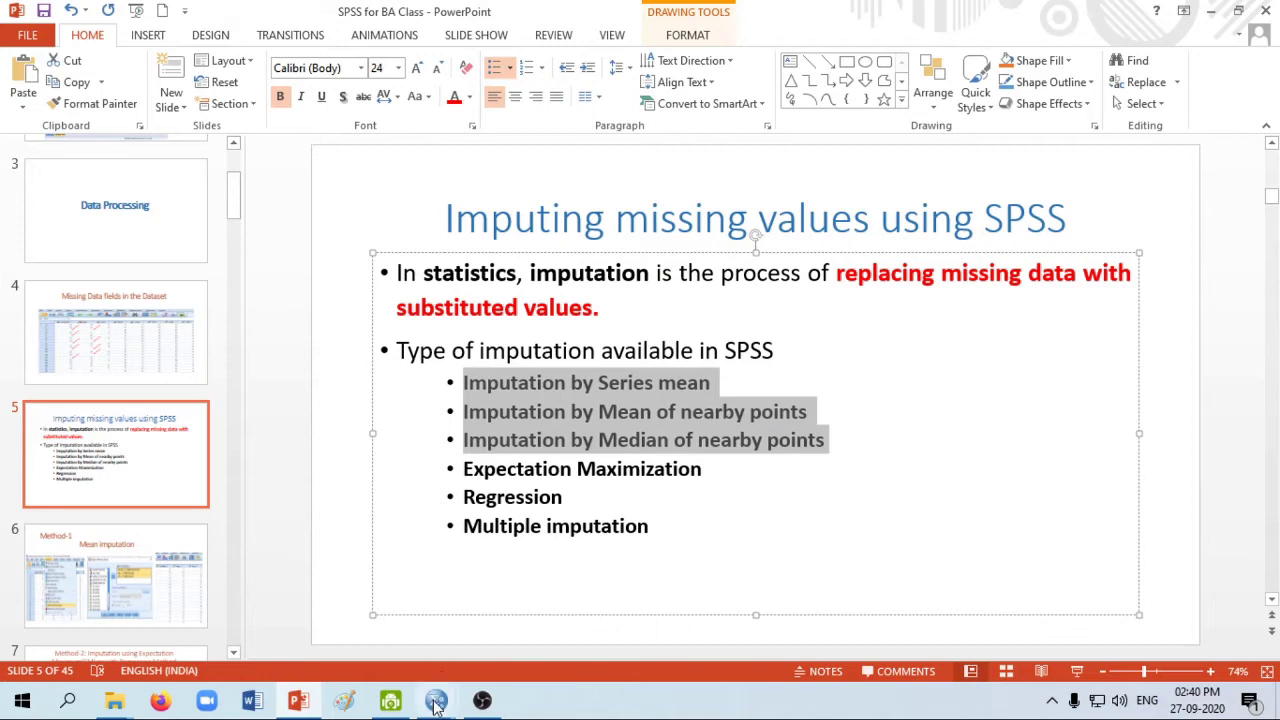
pyautogui.moveTo(436, 700)
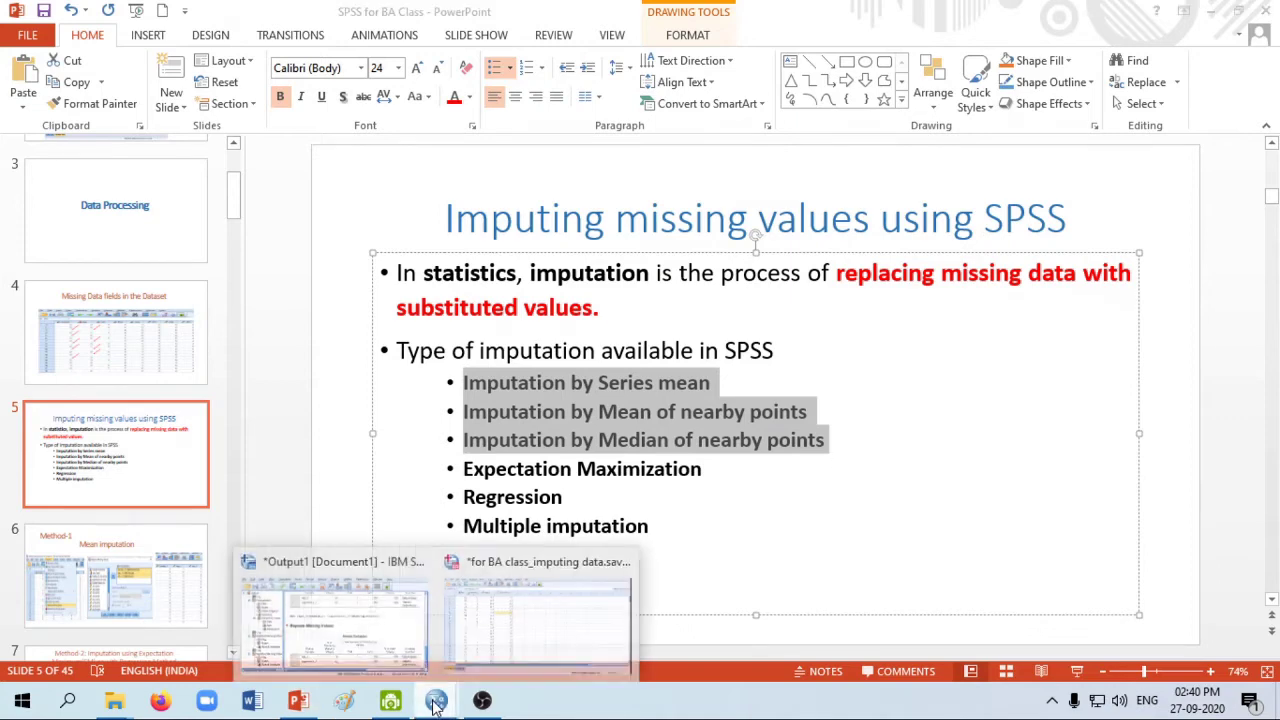
# In the SPSS Data Editor, cut the Age_1 and experience_1 columns from the data.
pyautogui.click(503, 634)
pyautogui.click(305, 143)
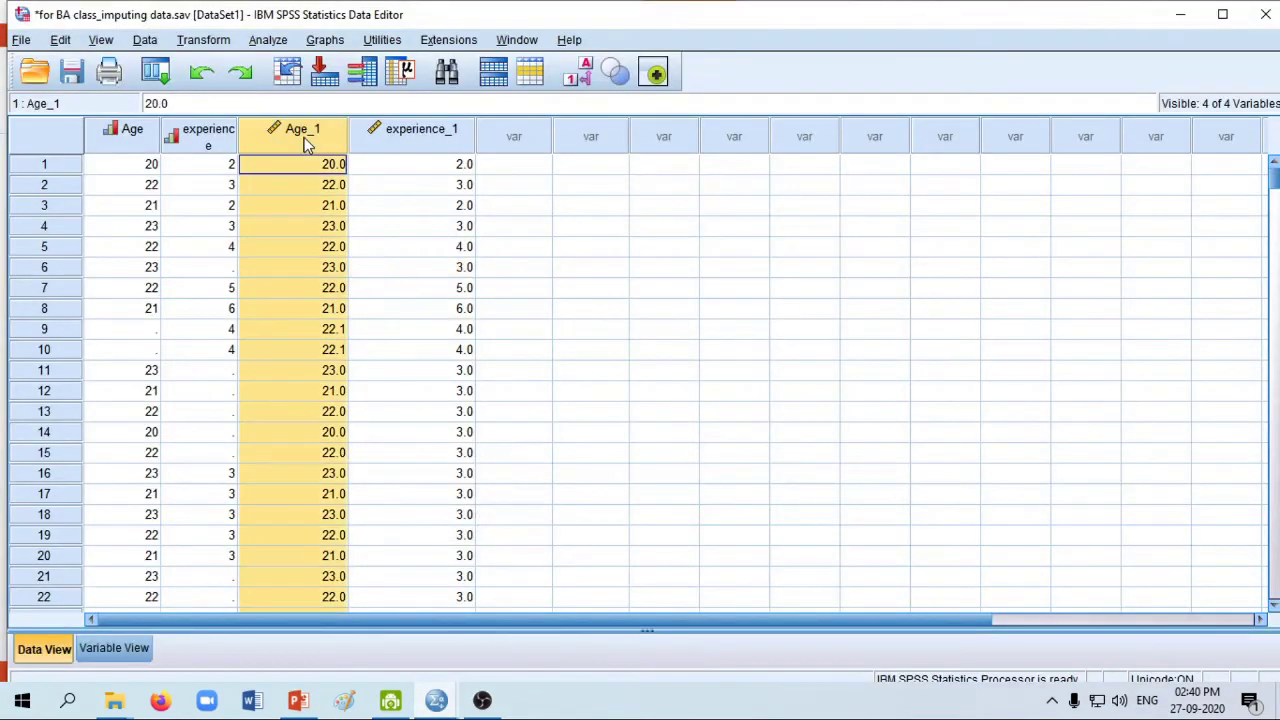
pyautogui.rightClick(305, 143)
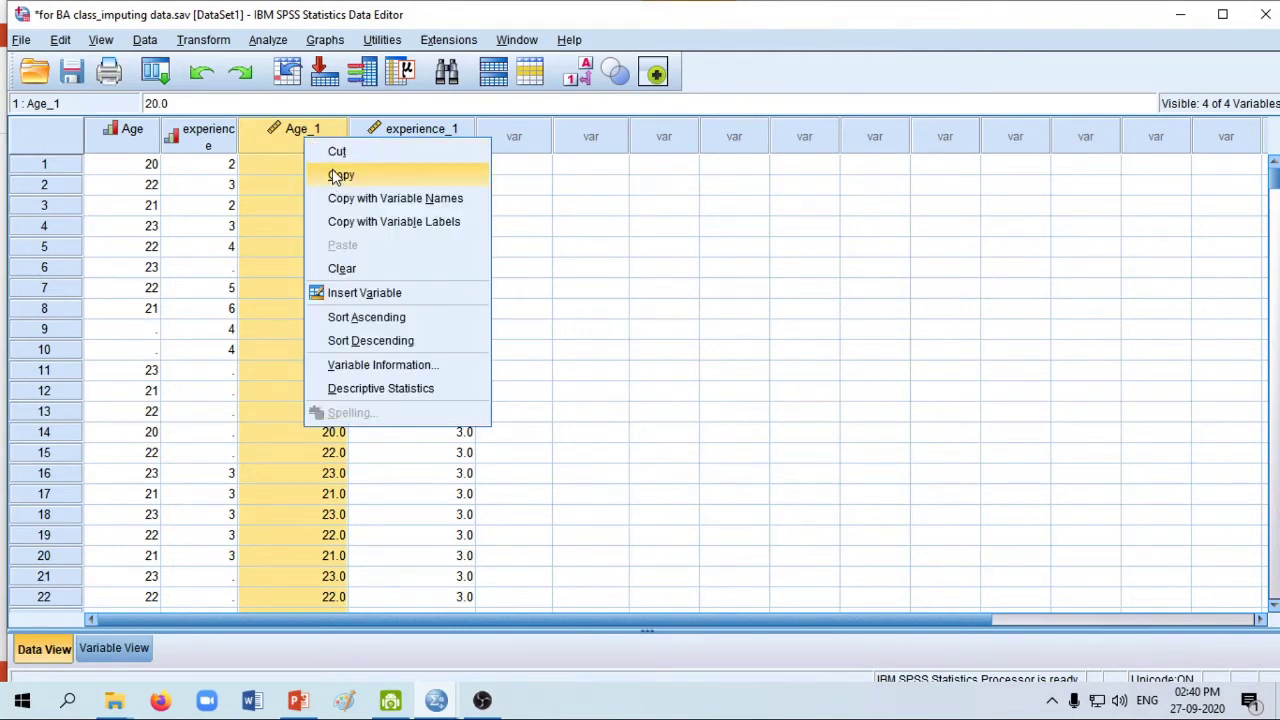
pyautogui.click(338, 153)
pyautogui.rightClick(341, 134)
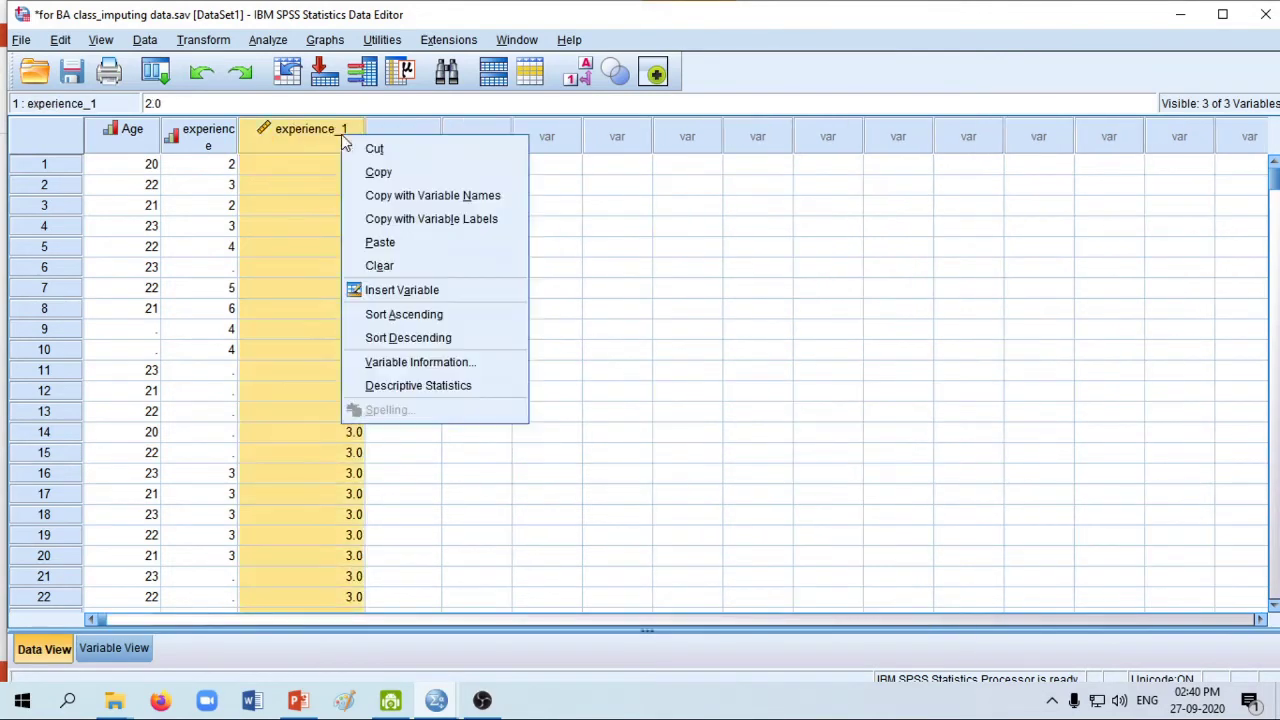
pyautogui.click(368, 150)
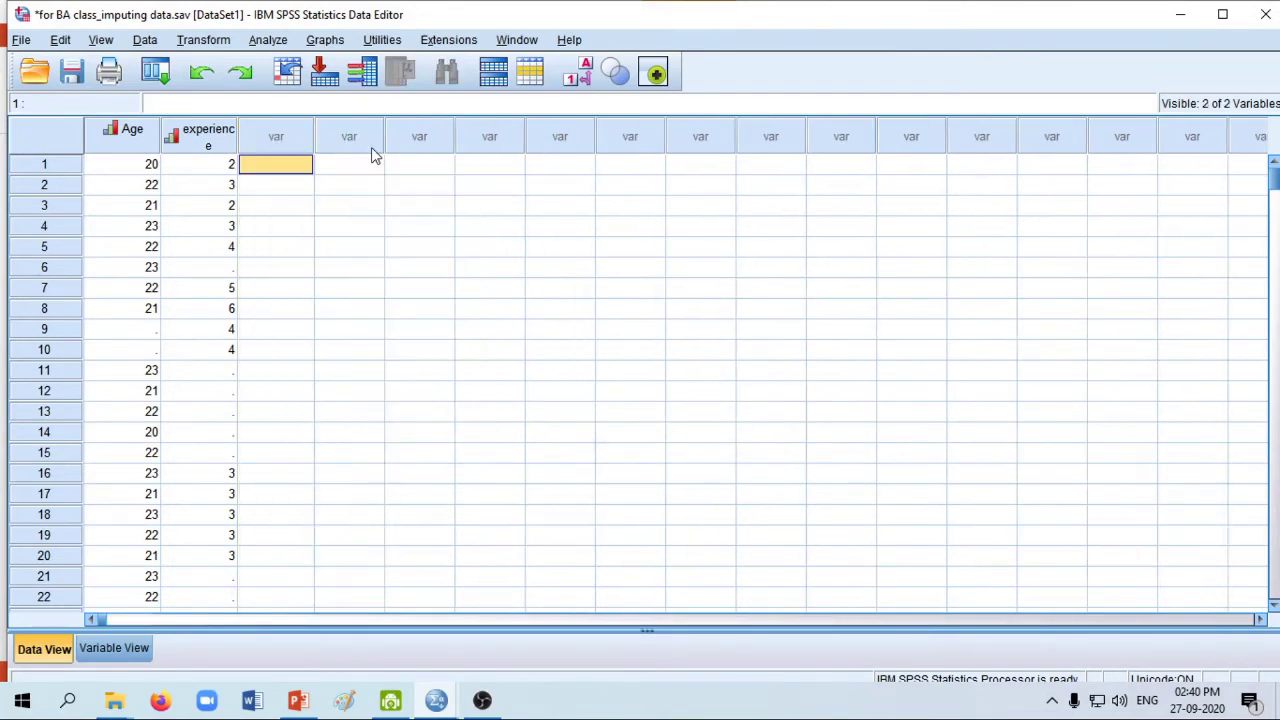
# Inspect the Age and experience columns and the experience variable definition in Variable View.
pyautogui.click(120, 128)
pyautogui.click(210, 138)
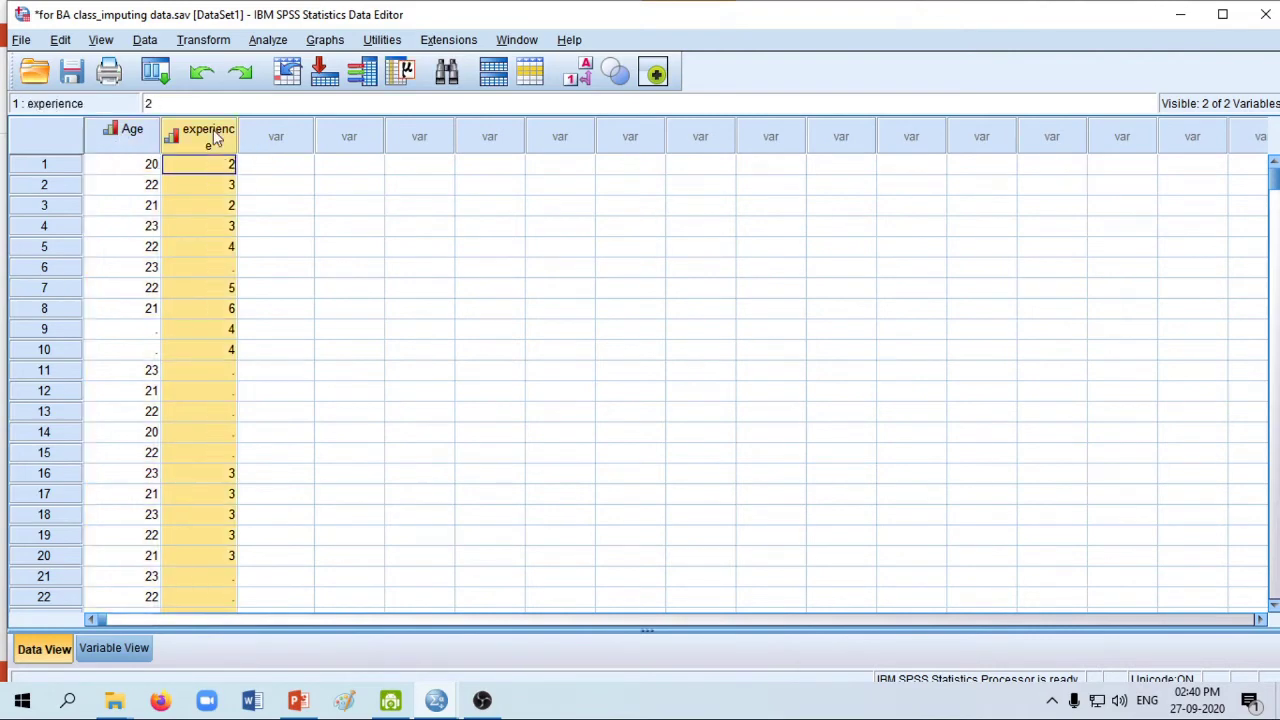
pyautogui.click(114, 648)
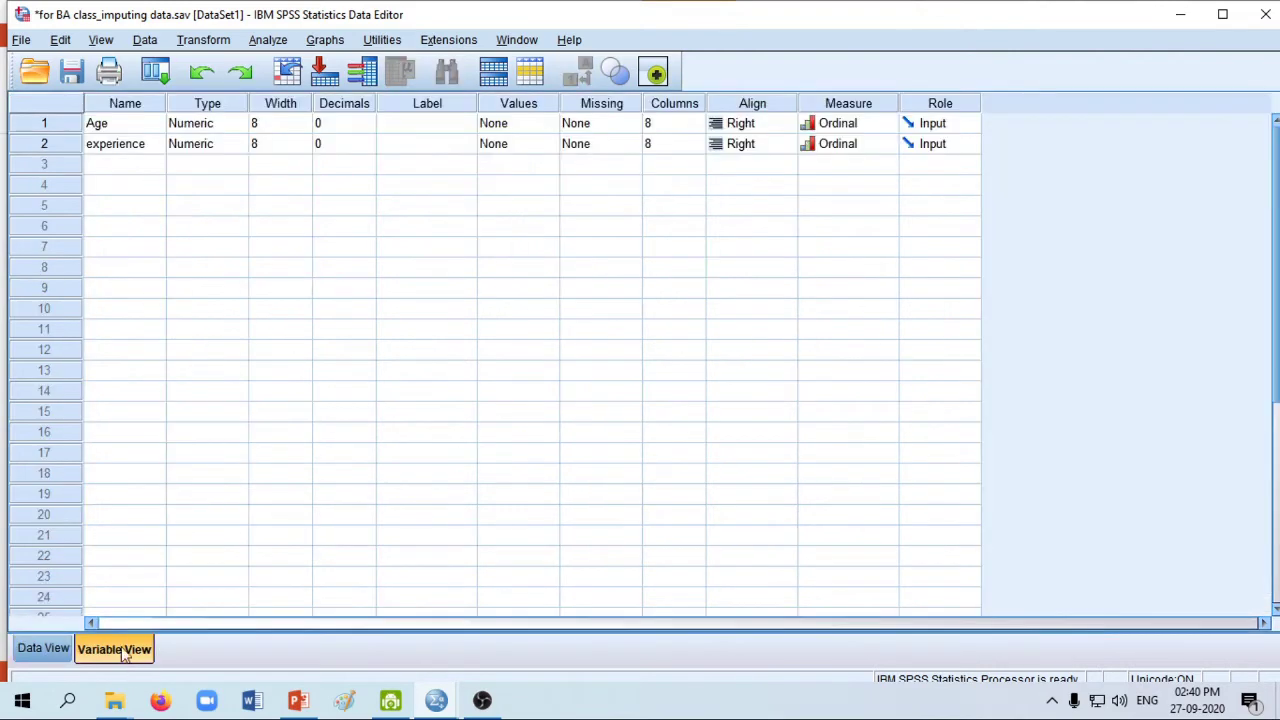
pyautogui.click(59, 140)
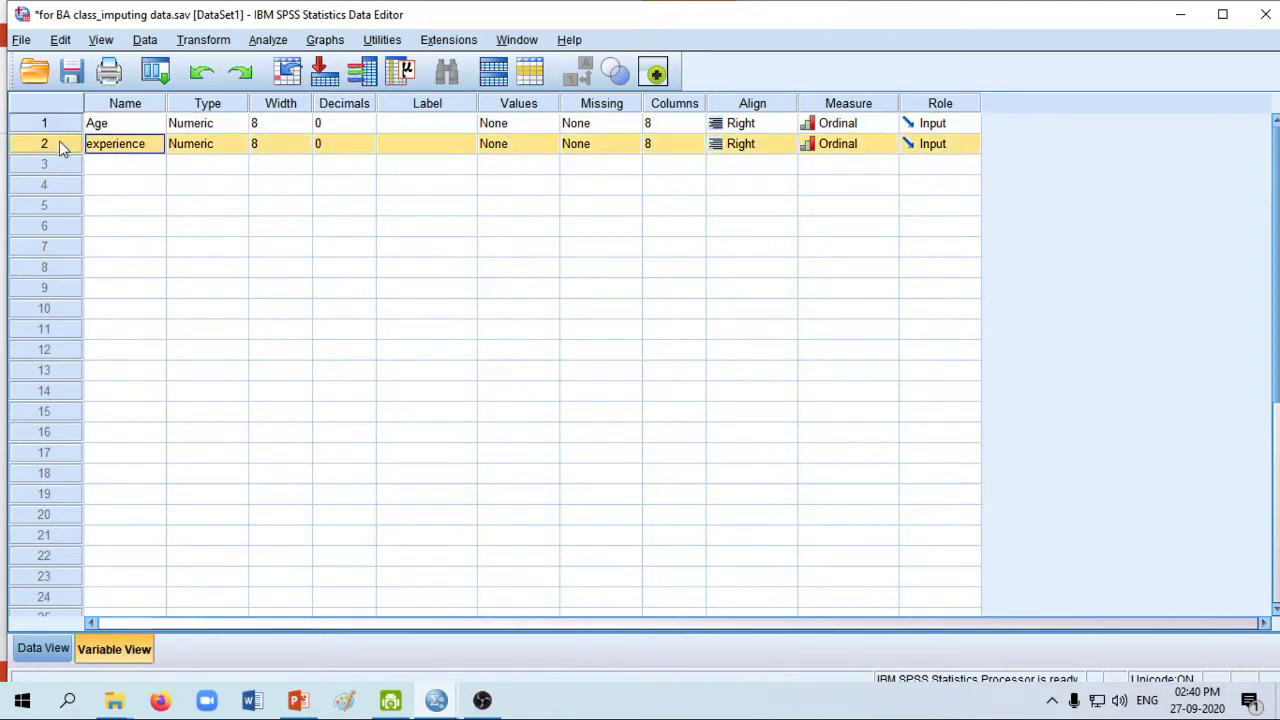
pyautogui.click(40, 648)
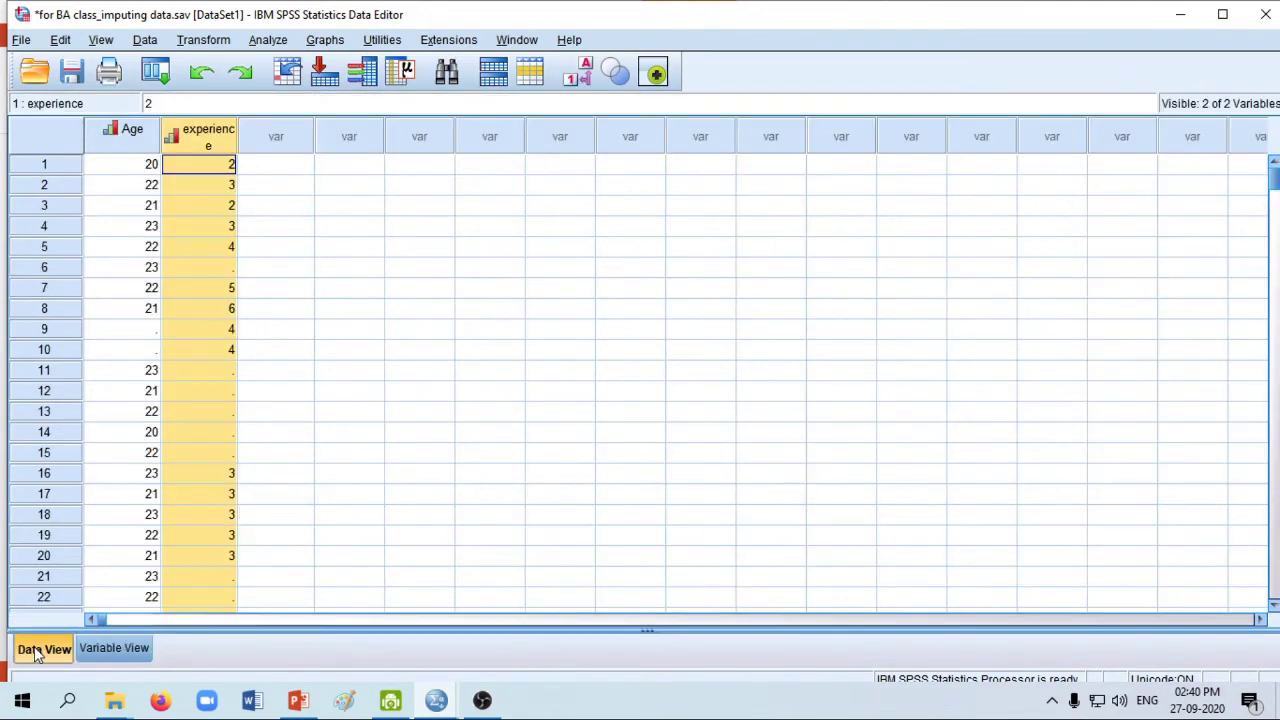
# Select rows 9, 10 and 6, where Age or experience values are missing.
pyautogui.click(44, 330)
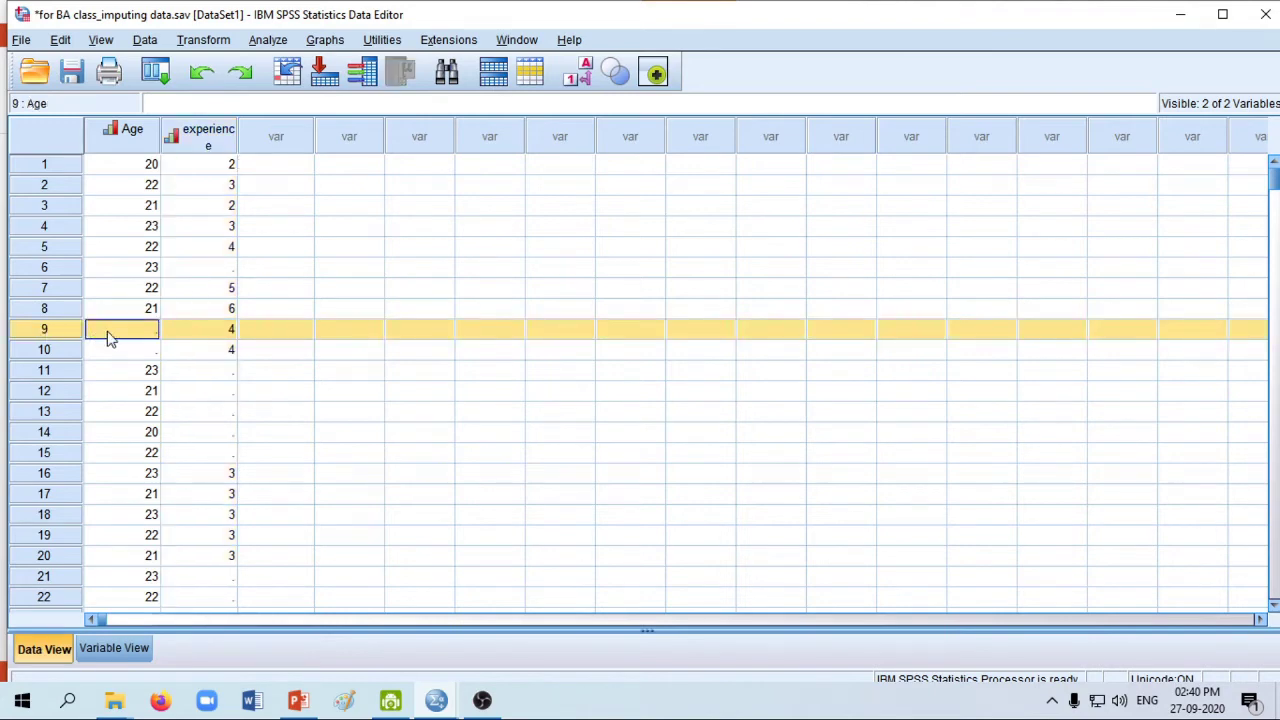
pyautogui.click(56, 350)
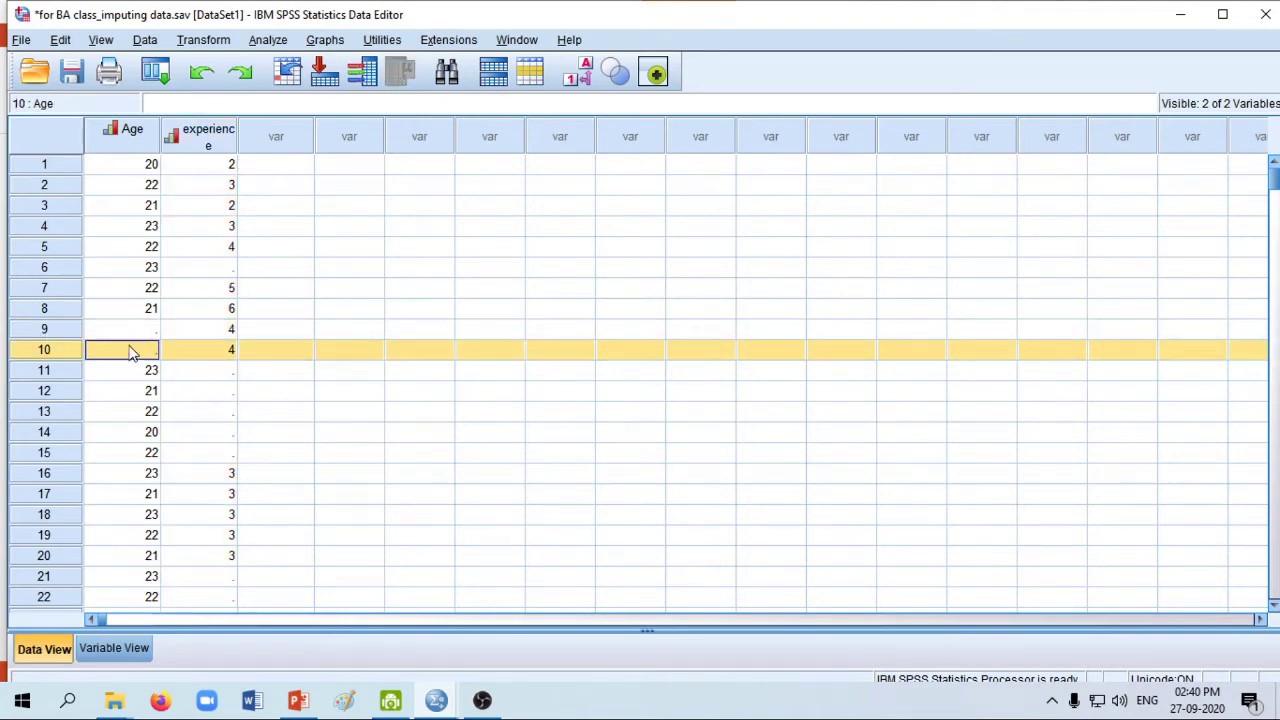
pyautogui.click(50, 268)
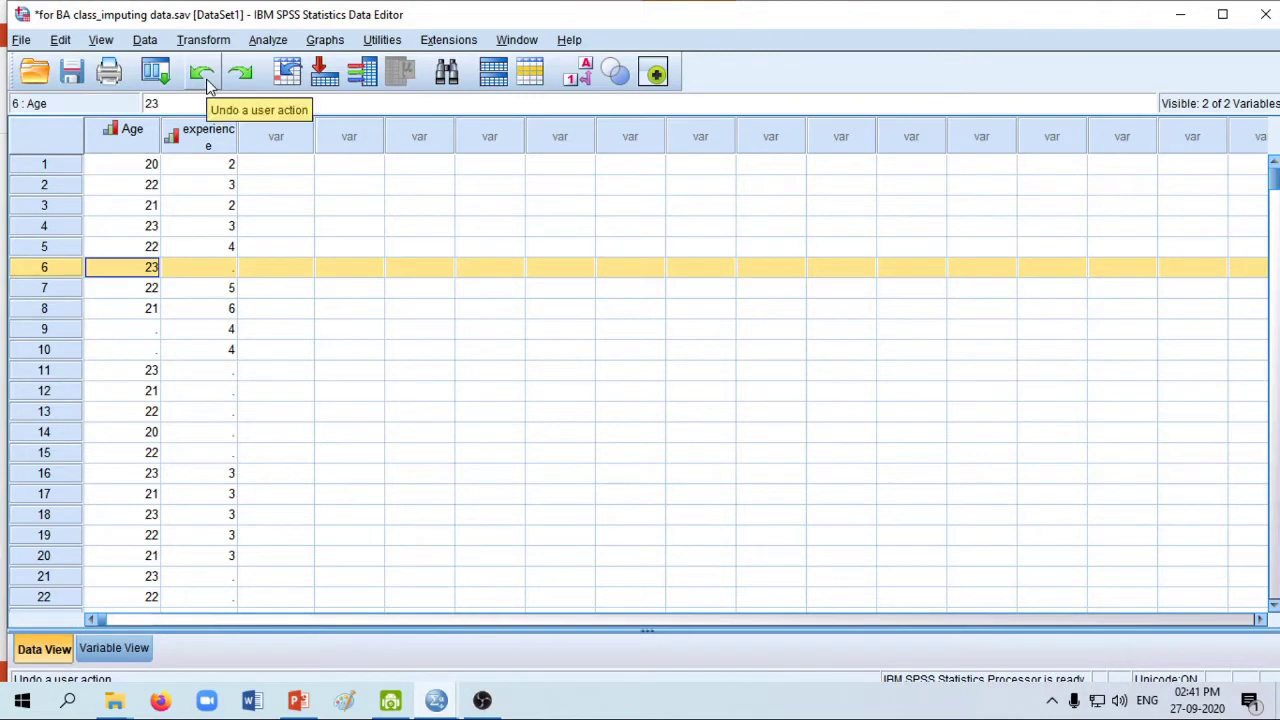
pyautogui.click(268, 40)
pyautogui.moveTo(290, 92)
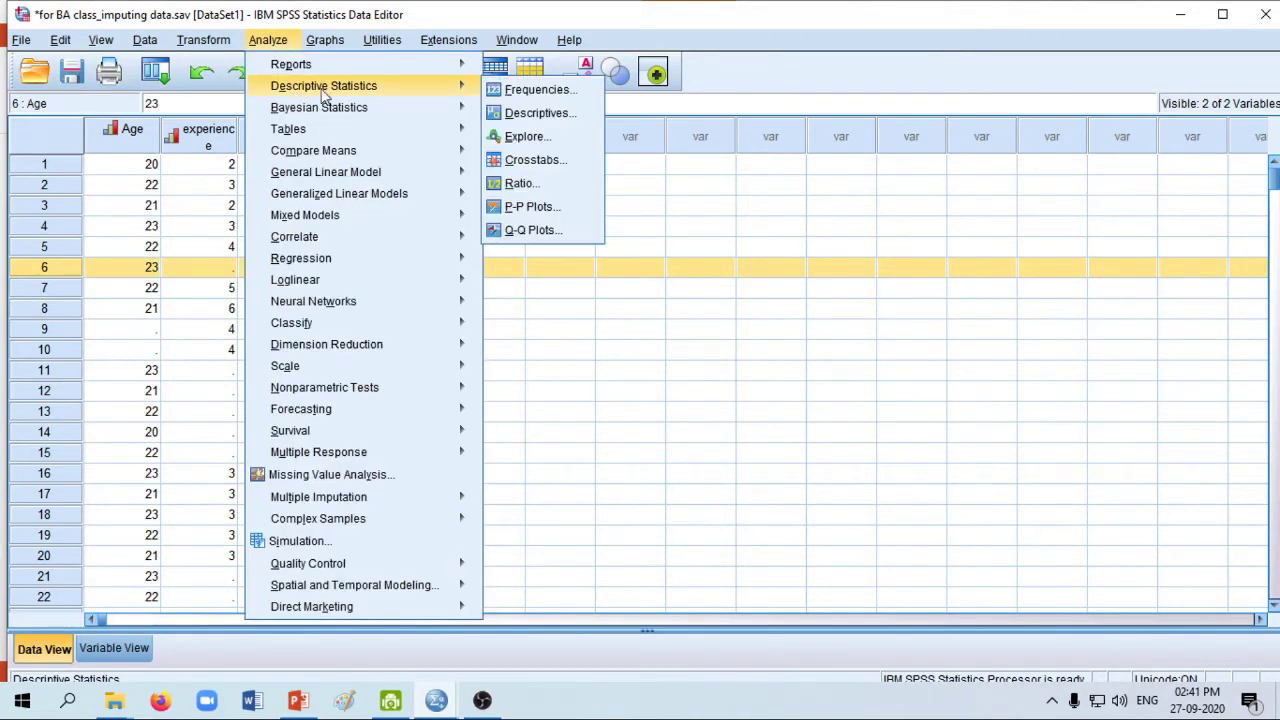
pyautogui.click(536, 90)
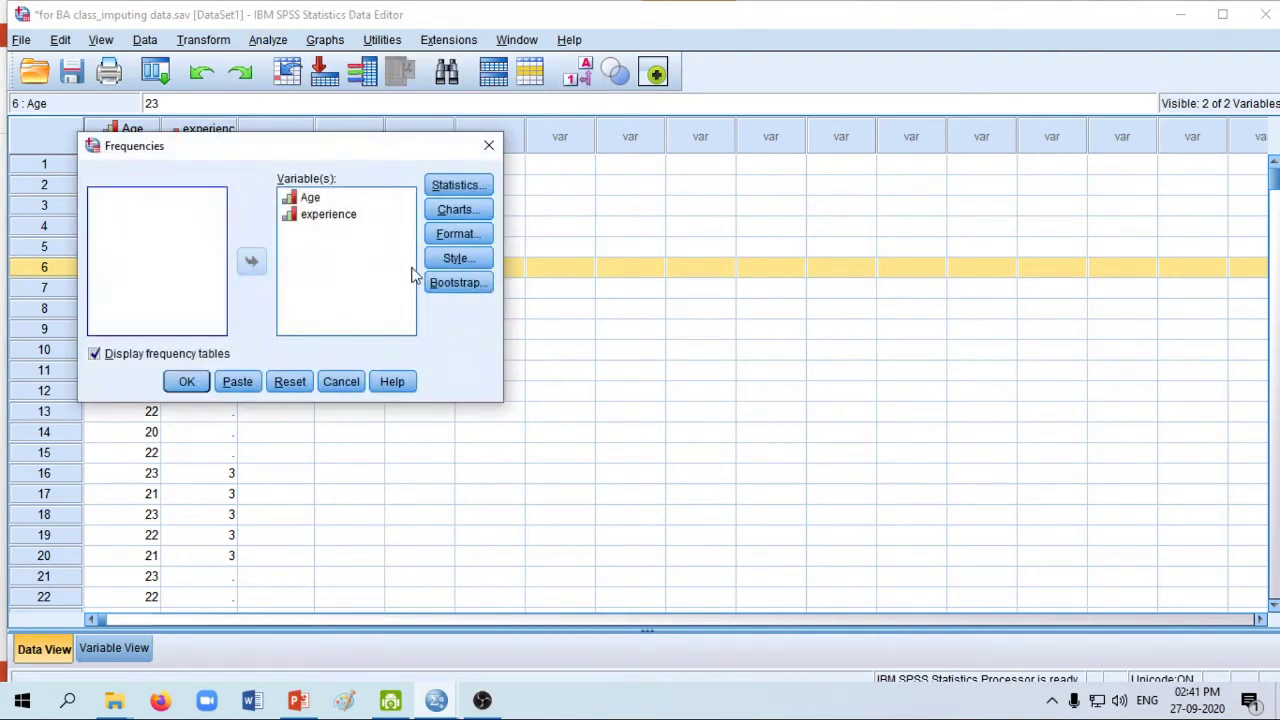
pyautogui.click(187, 383)
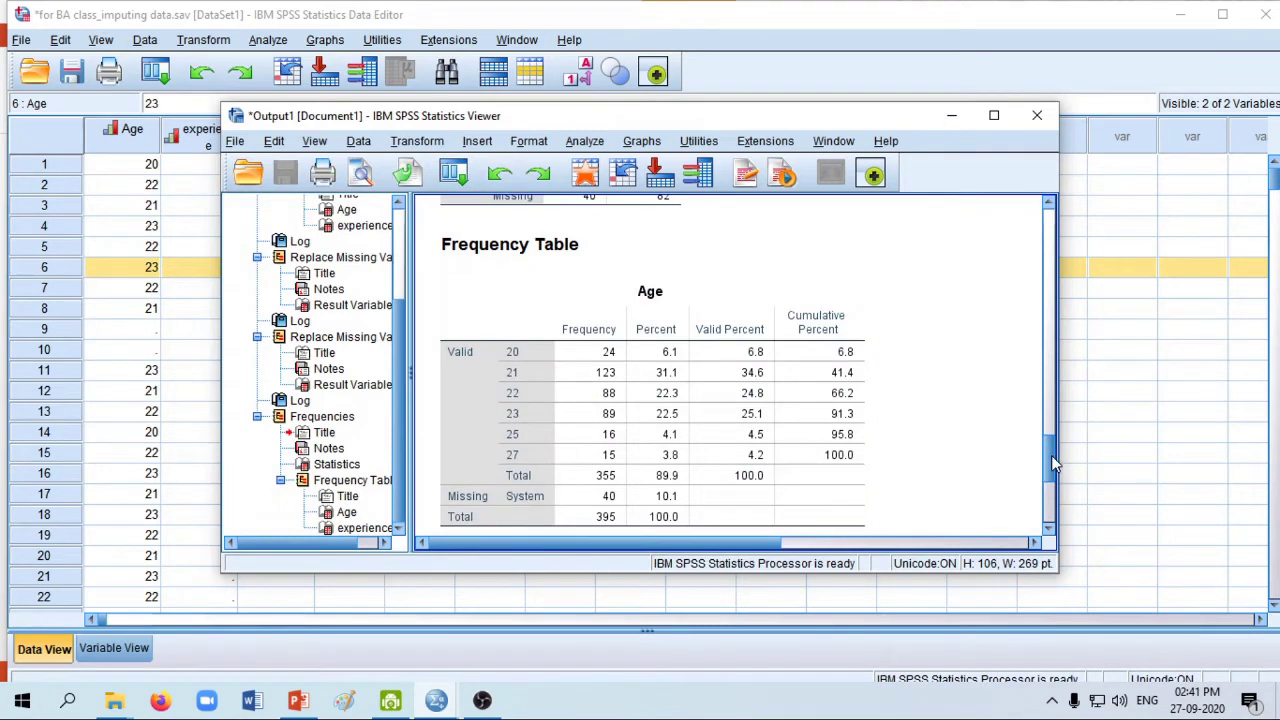
pyautogui.click(505, 500)
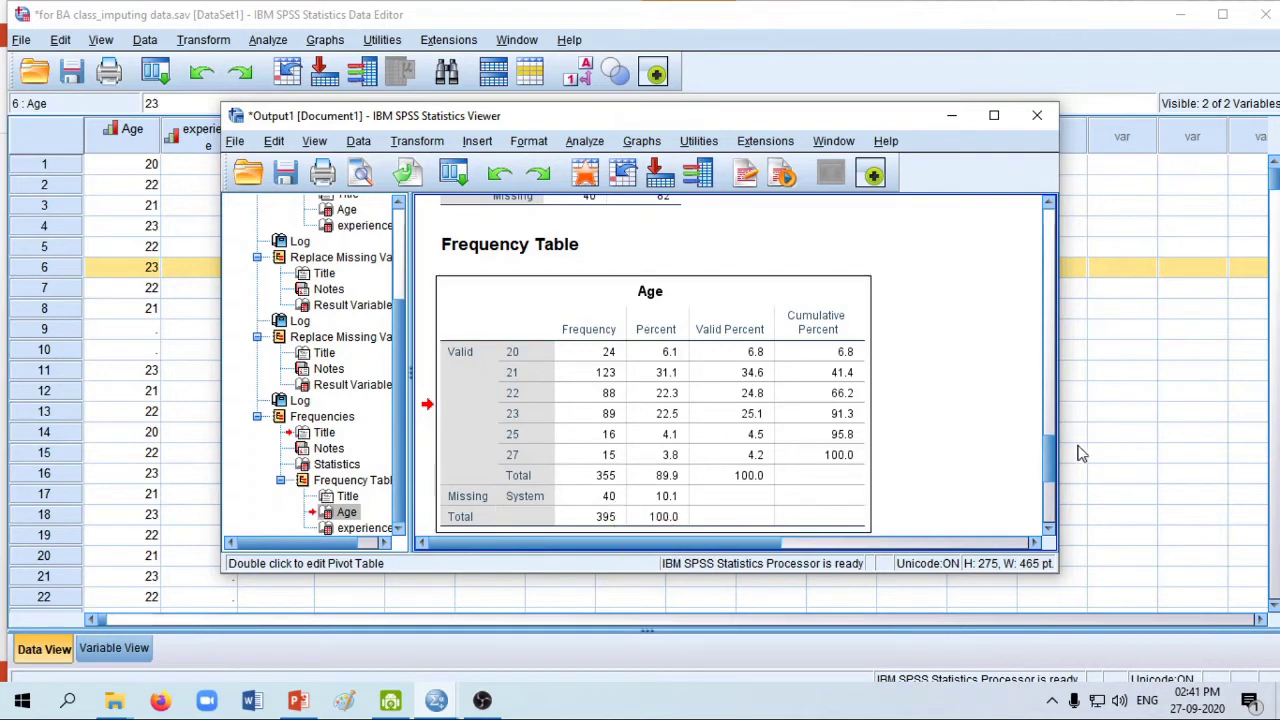
pyautogui.scroll(-3, 1053, 458)
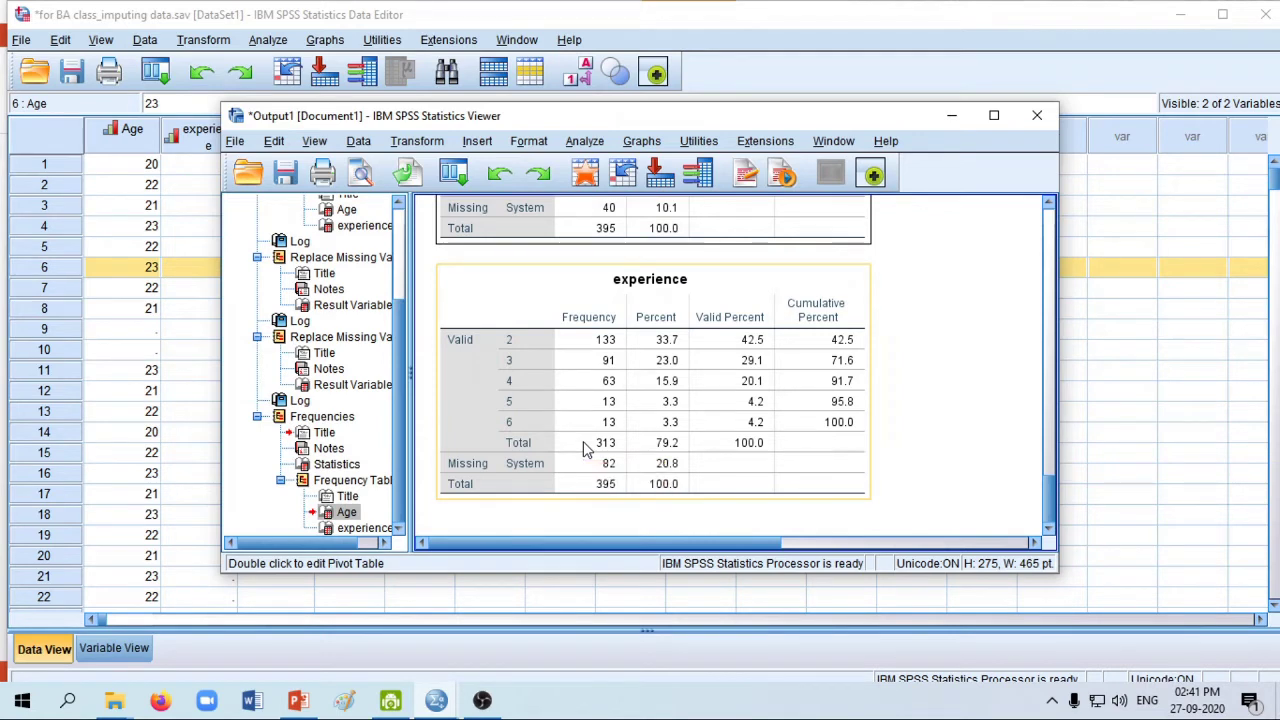
pyautogui.click(1037, 119)
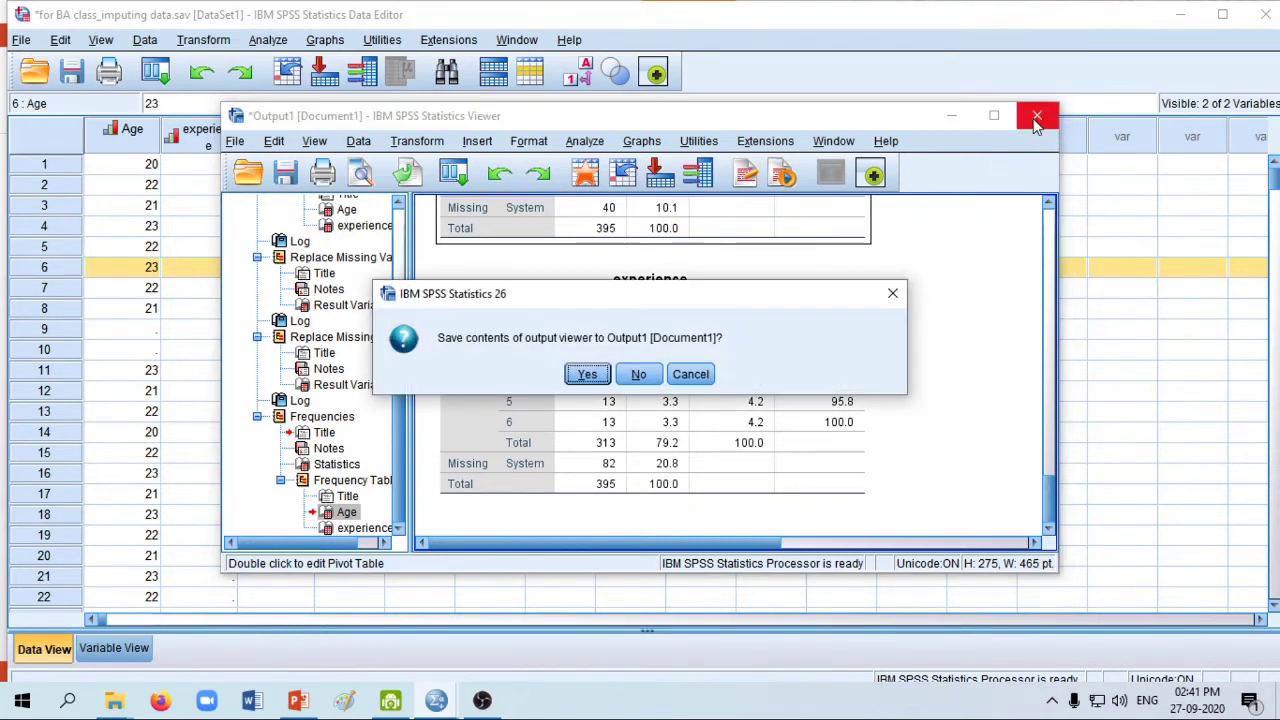
pyautogui.click(639, 376)
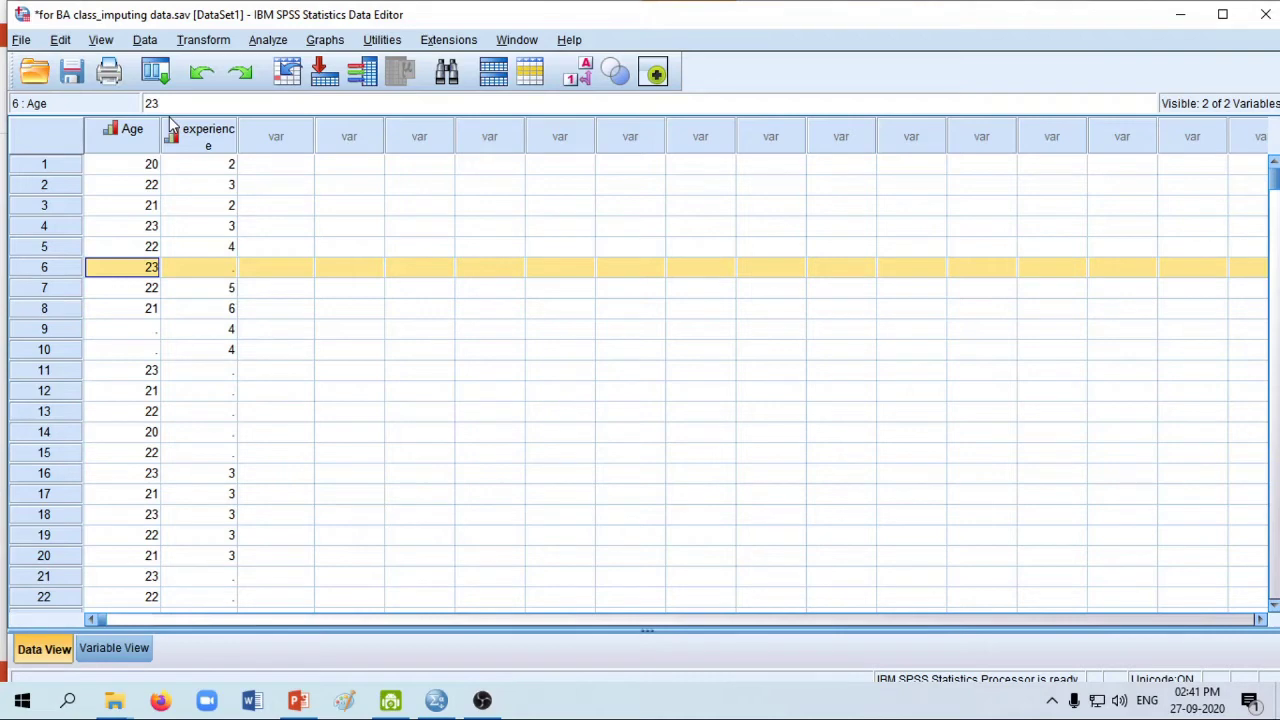
# In Replace Missing Values, move Age_1 and experience_1 back out of New Variable(s).
pyautogui.click(203, 45)
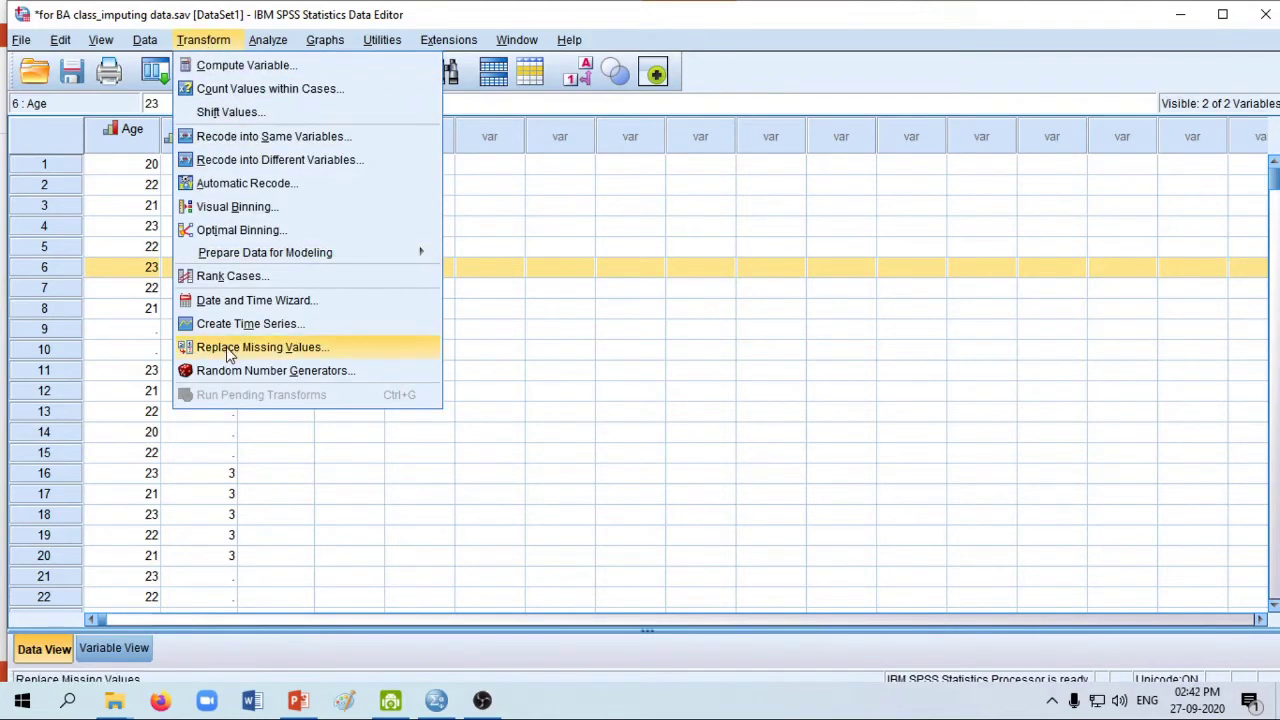
pyautogui.click(284, 357)
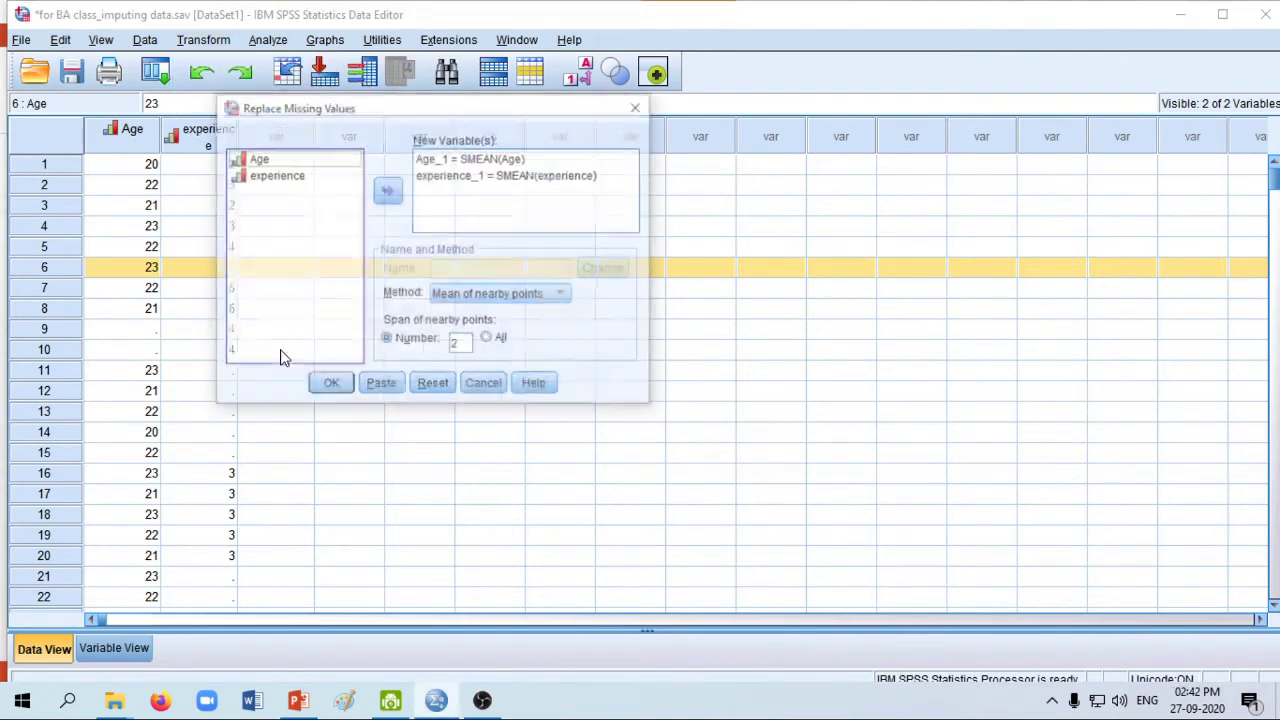
pyautogui.click(463, 163)
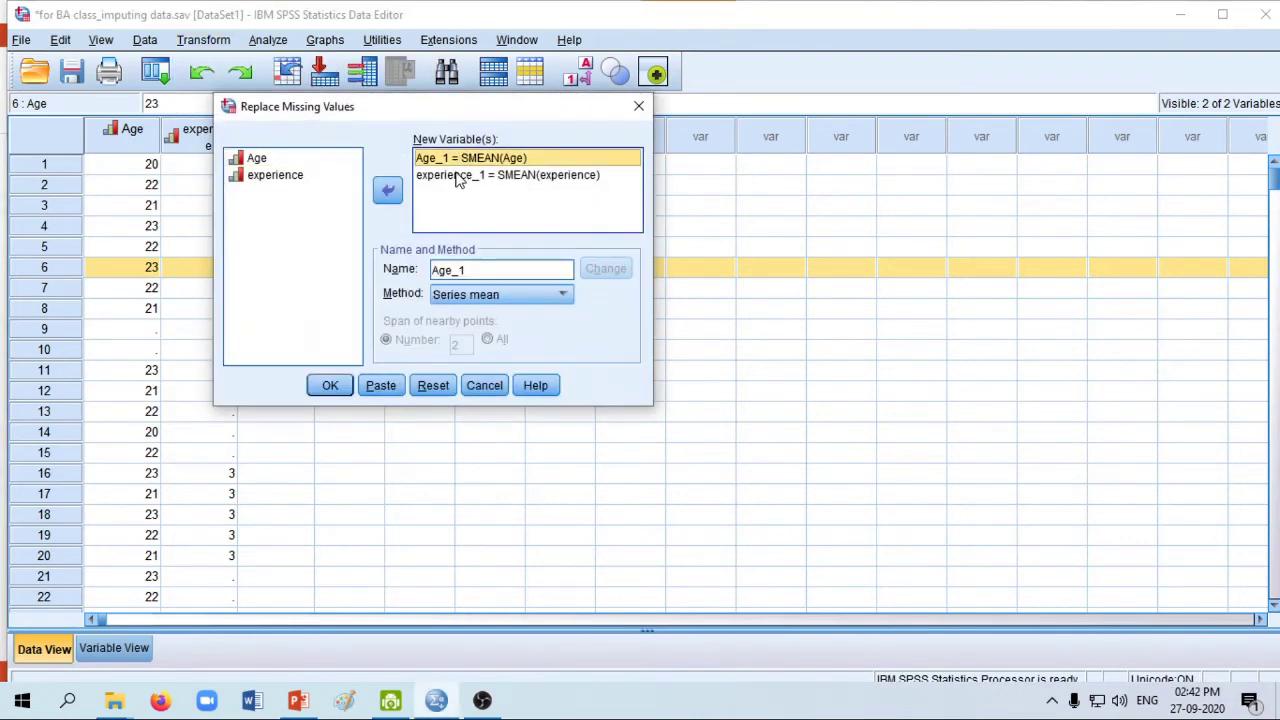
pyautogui.click(390, 195)
pyautogui.doubleClick(457, 160)
pyautogui.click(390, 190)
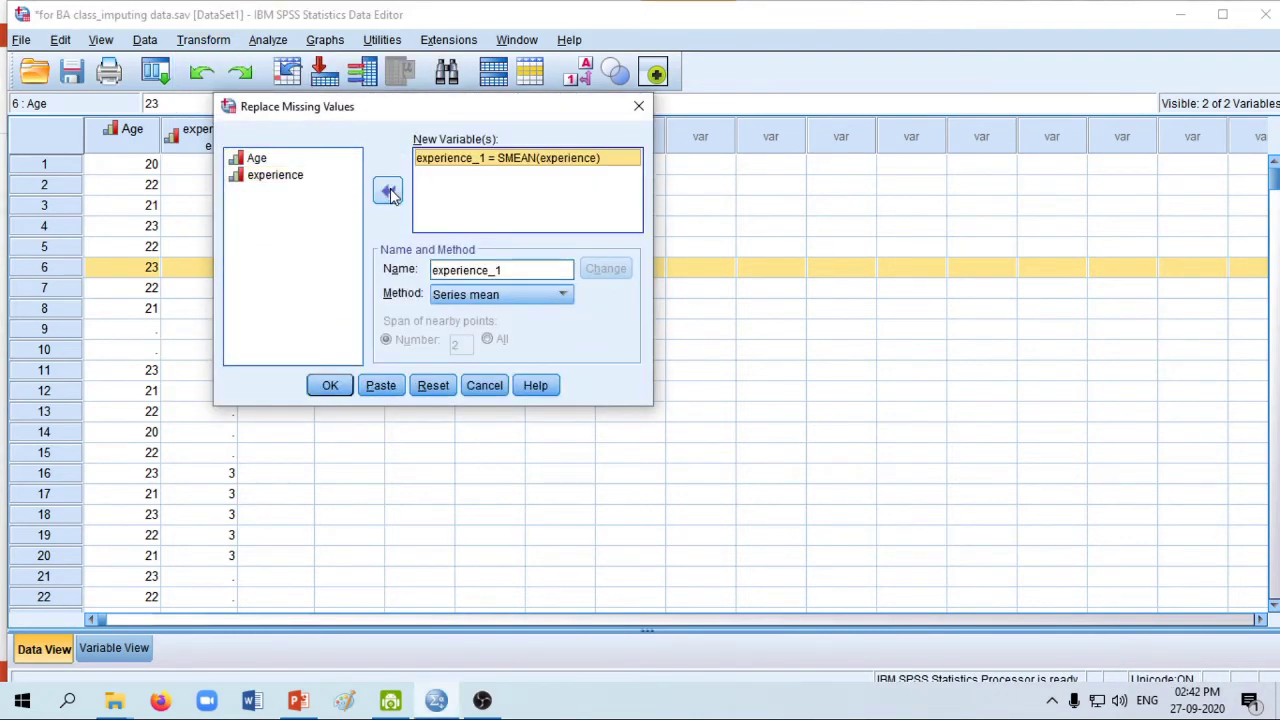
pyautogui.click(391, 193)
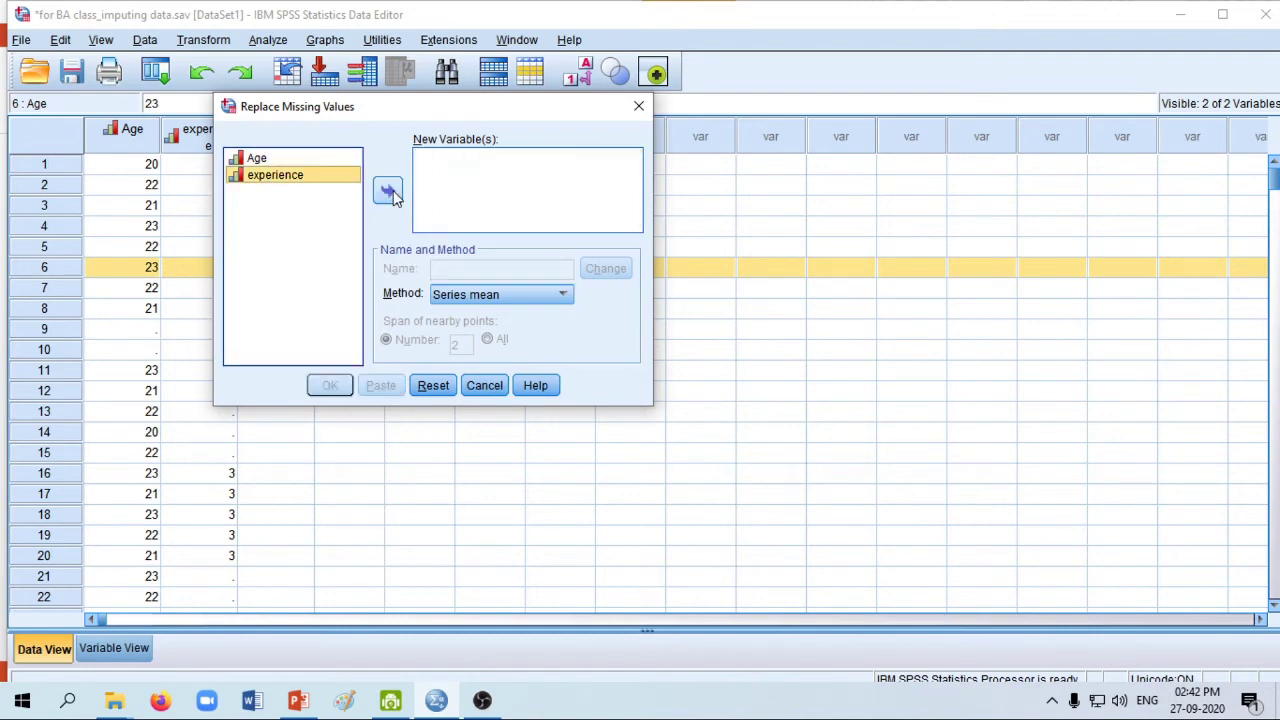
# Select Age and check the Method list, leaving it on Series mean.
pyautogui.click(255, 162)
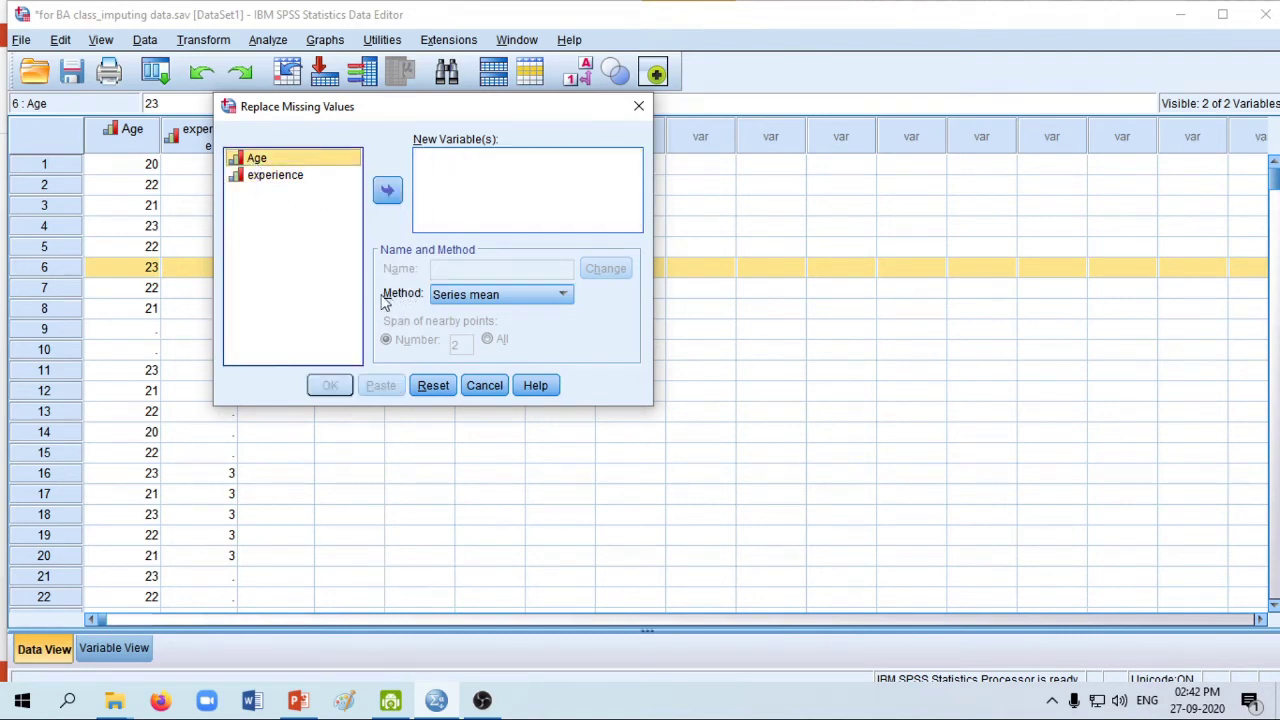
pyautogui.click(565, 298)
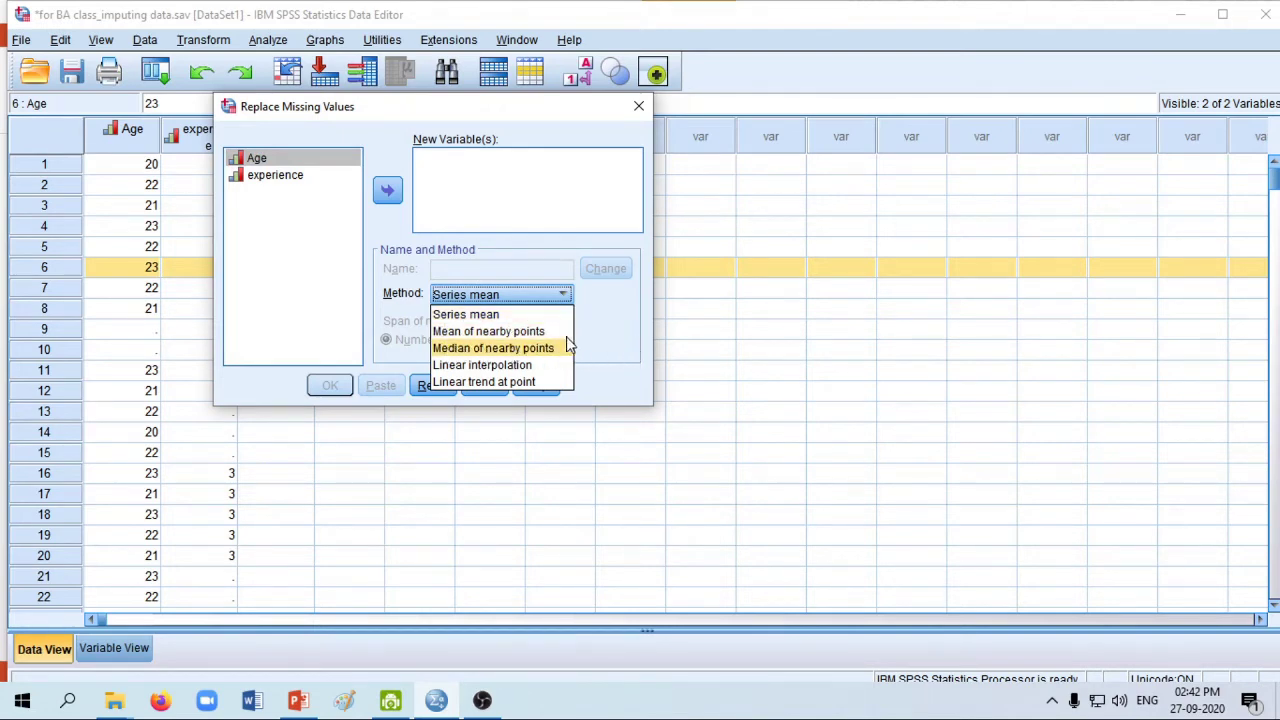
pyautogui.click(638, 350)
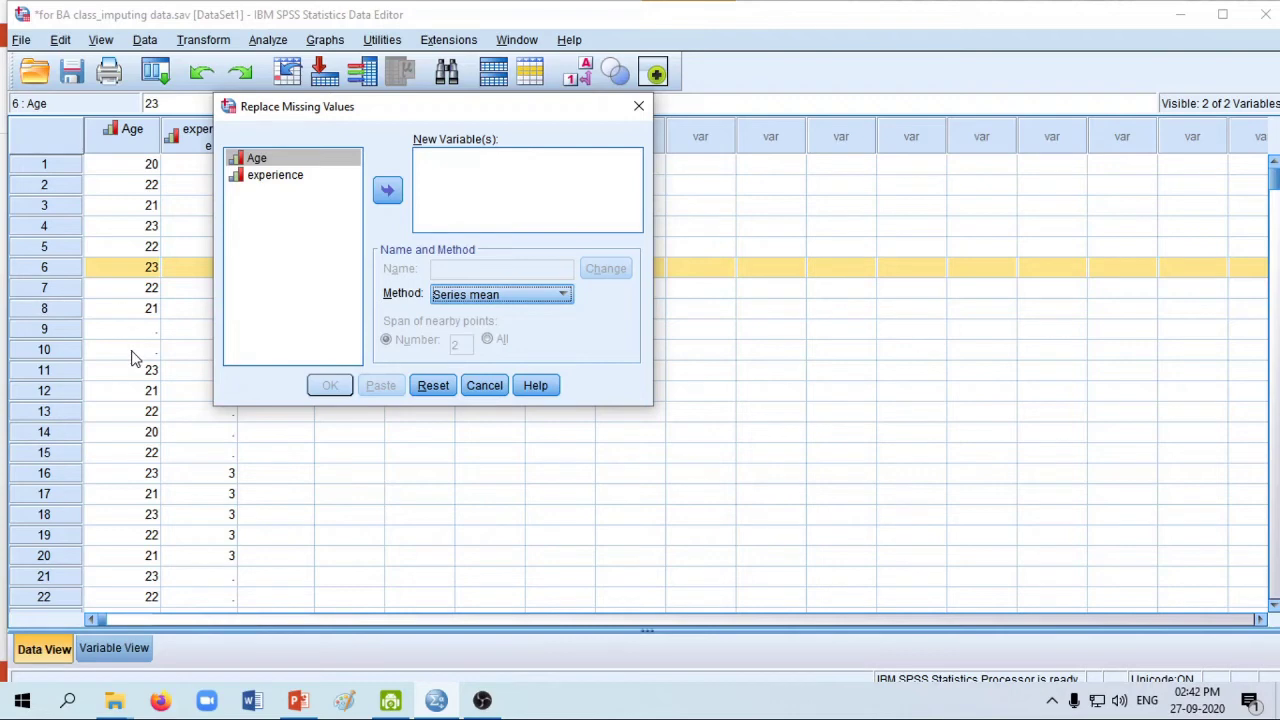
# Add Age and experience as Age_1 and experience_1 using Series mean, and run the replacement.
pyautogui.click(255, 159)
pyautogui.click(387, 190)
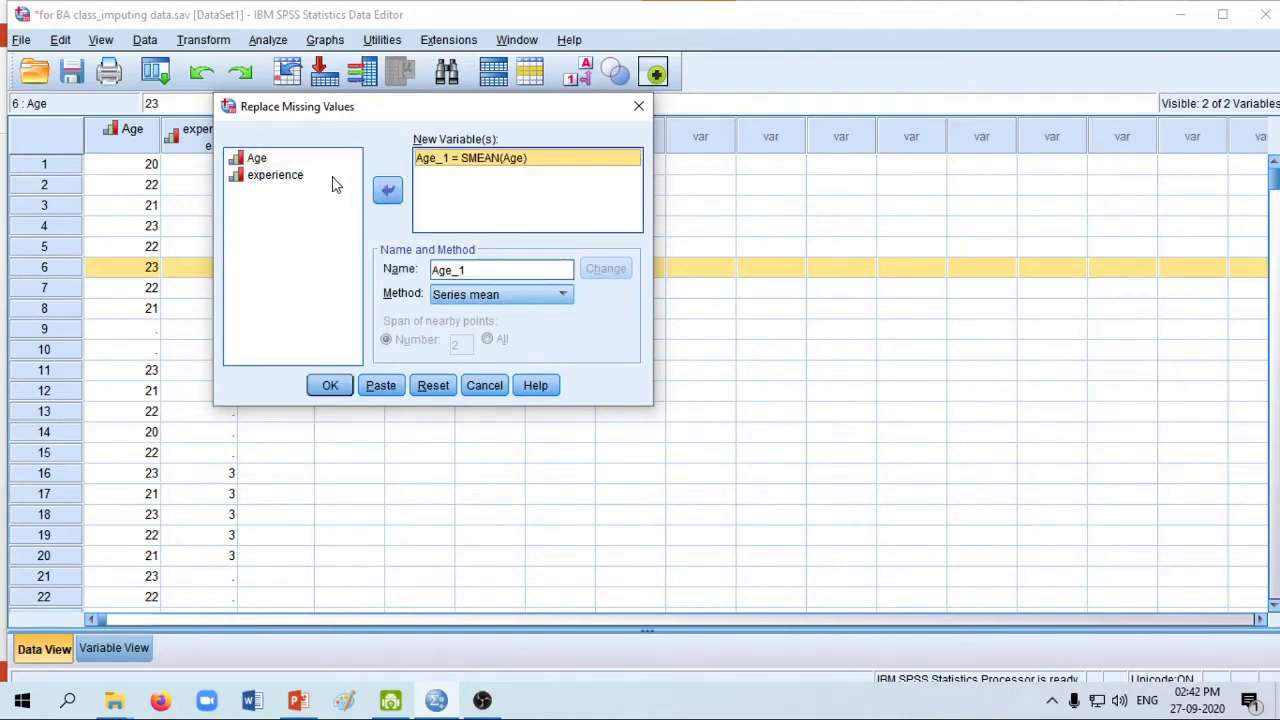
pyautogui.click(283, 181)
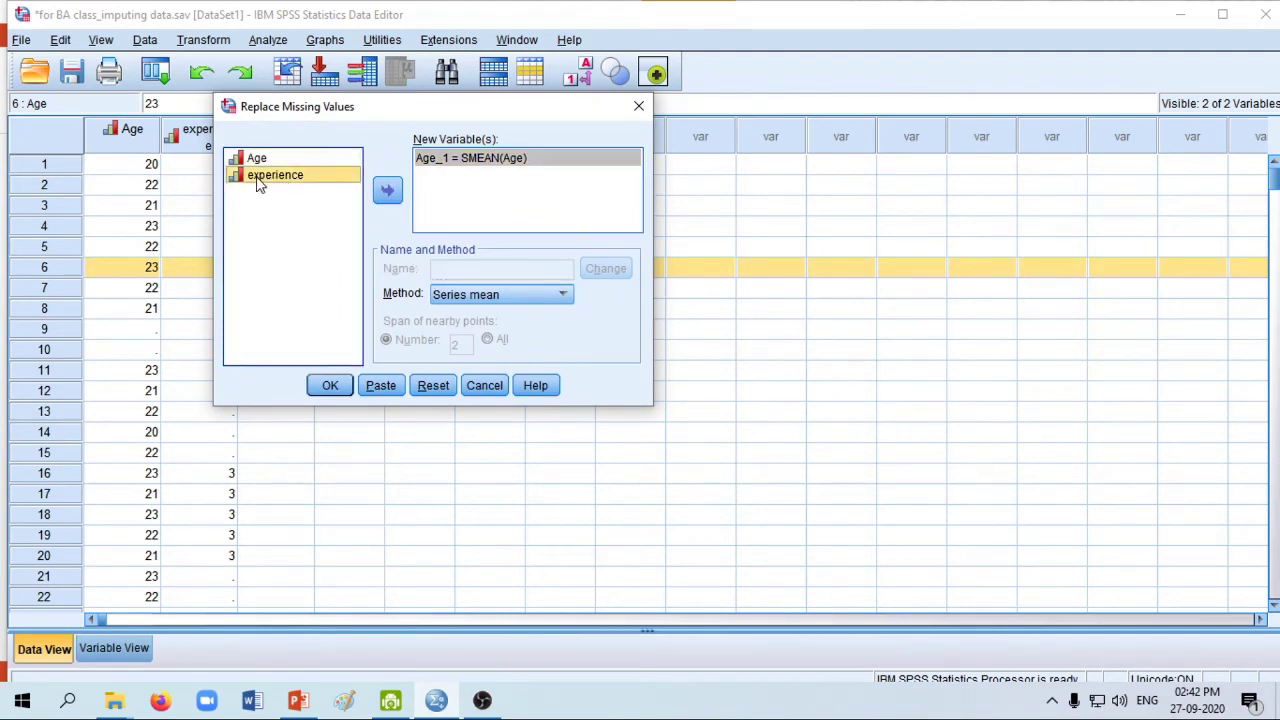
pyautogui.click(399, 194)
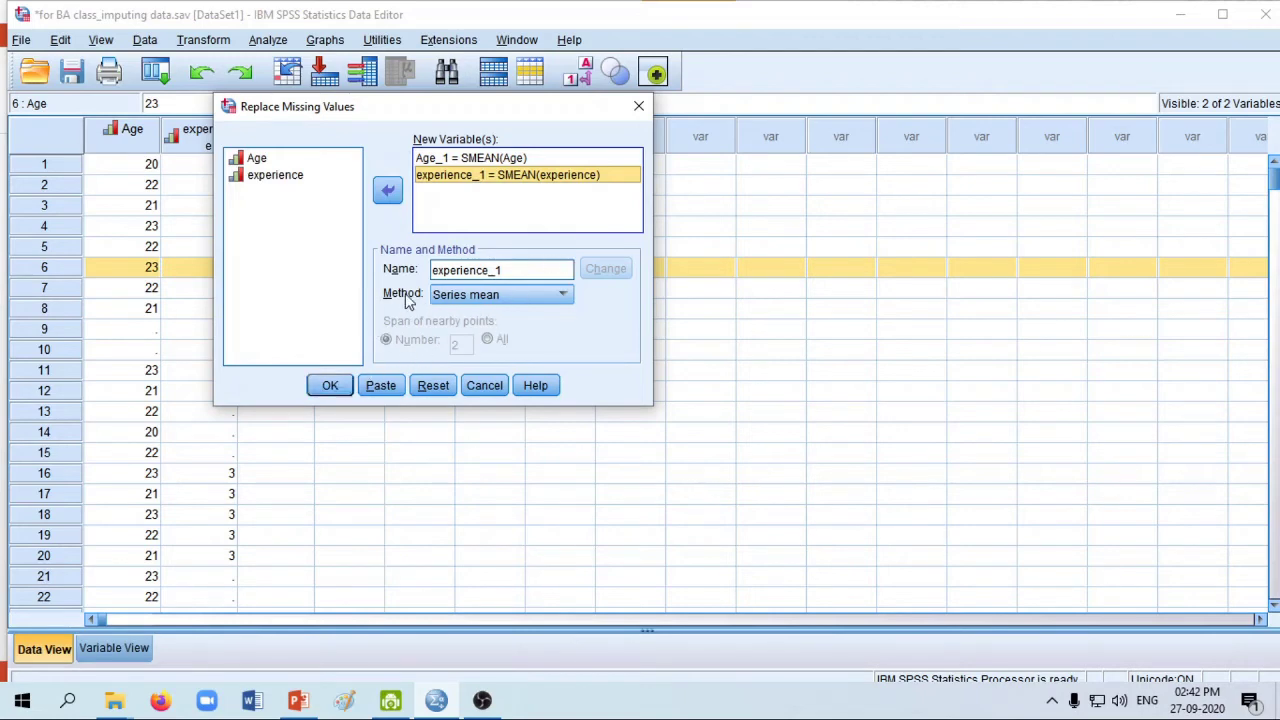
pyautogui.click(563, 296)
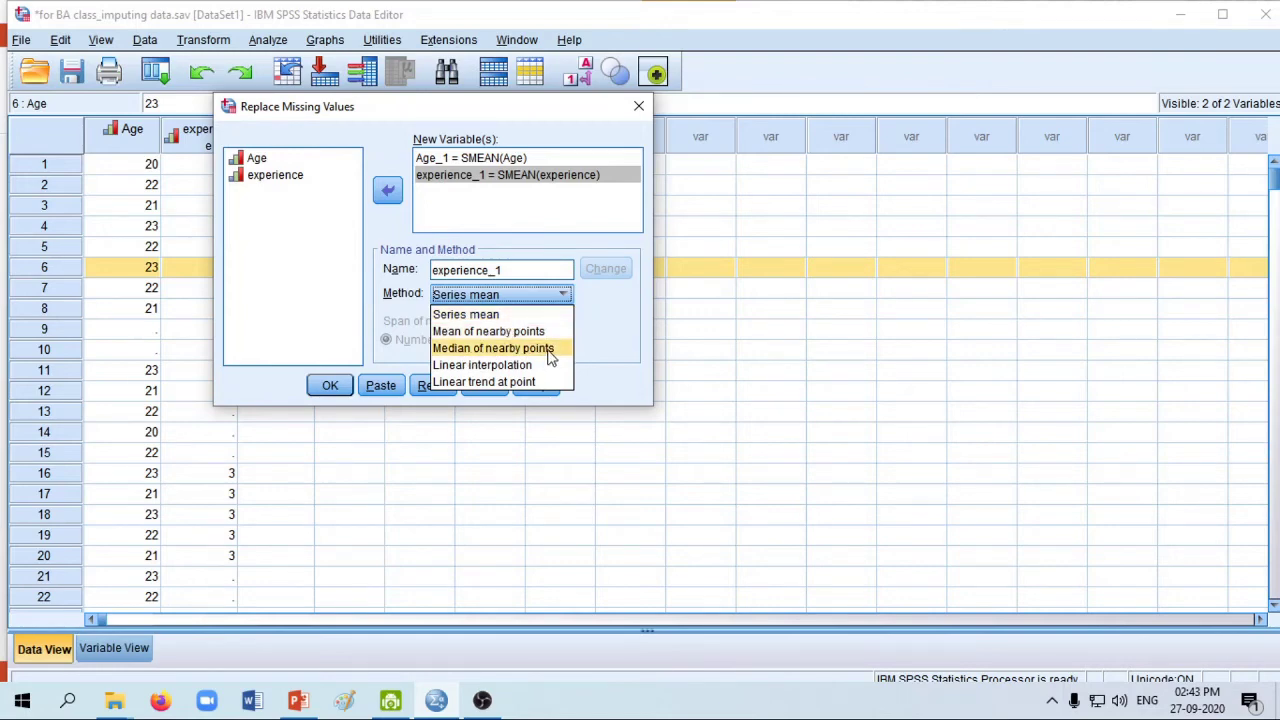
pyautogui.click(461, 318)
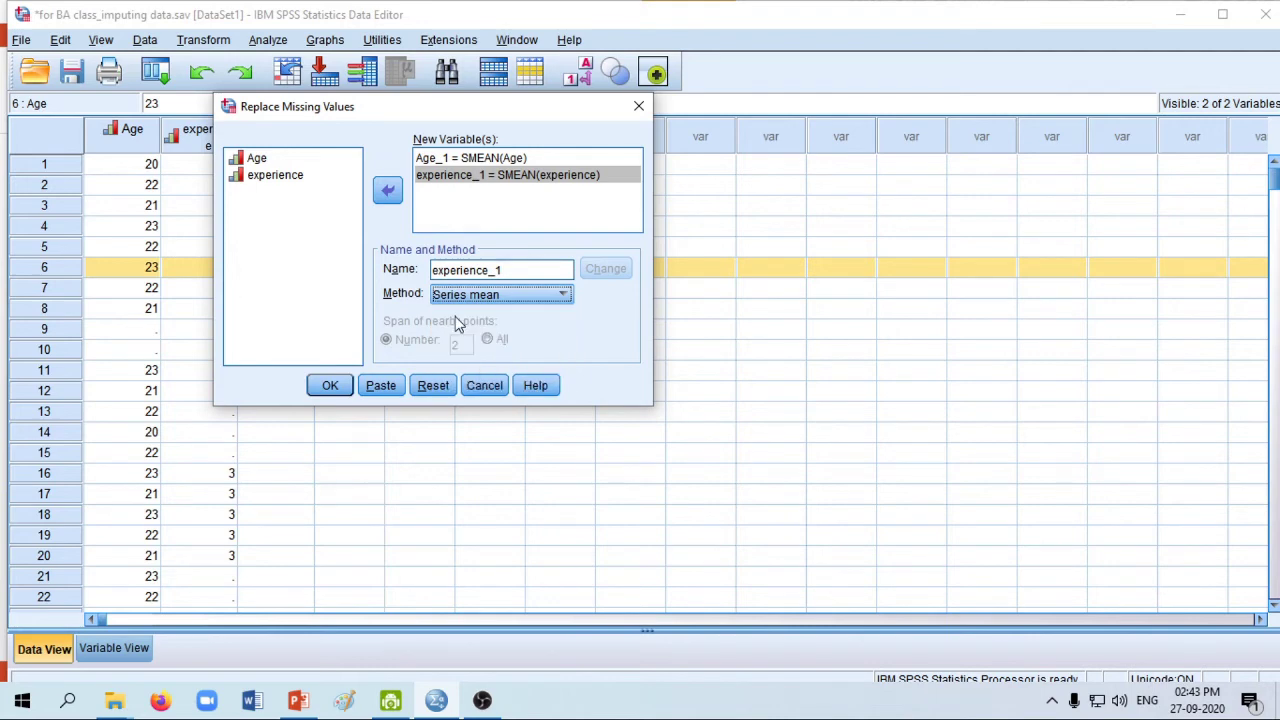
pyautogui.click(330, 386)
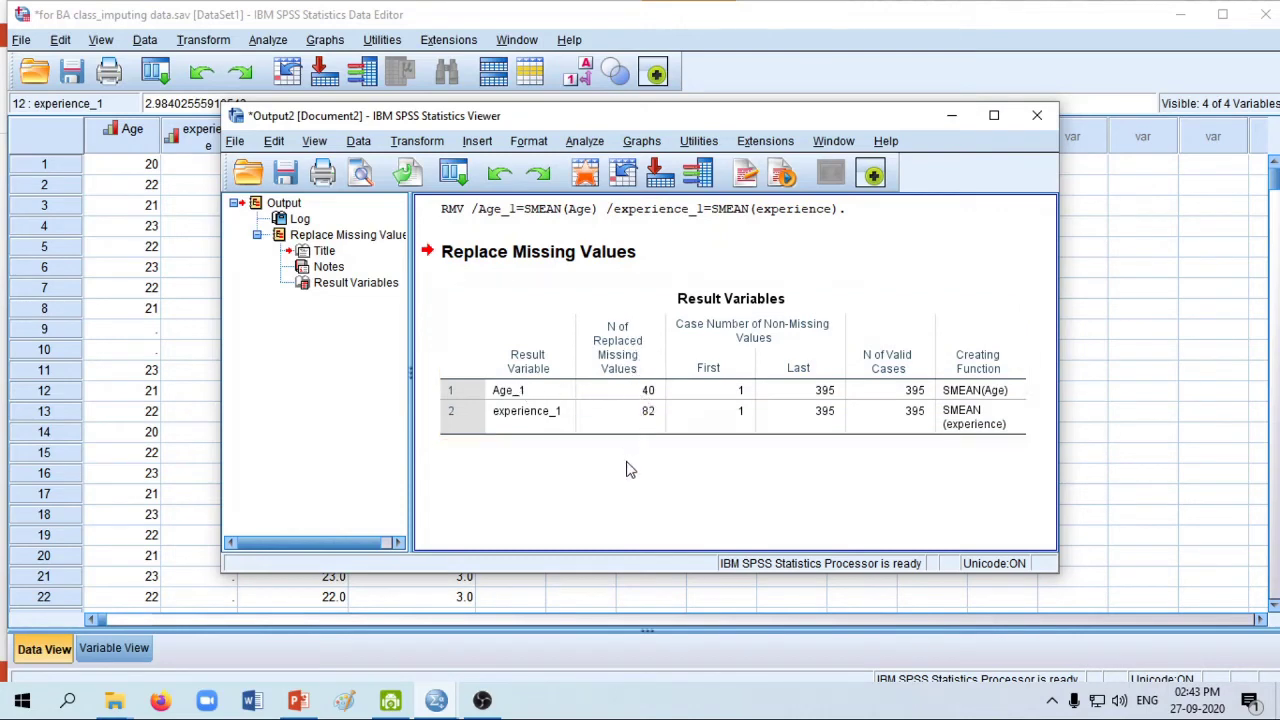
# After reviewing the Result Variables table, minimize the Output viewer to return to the data.
pyautogui.click(953, 116)
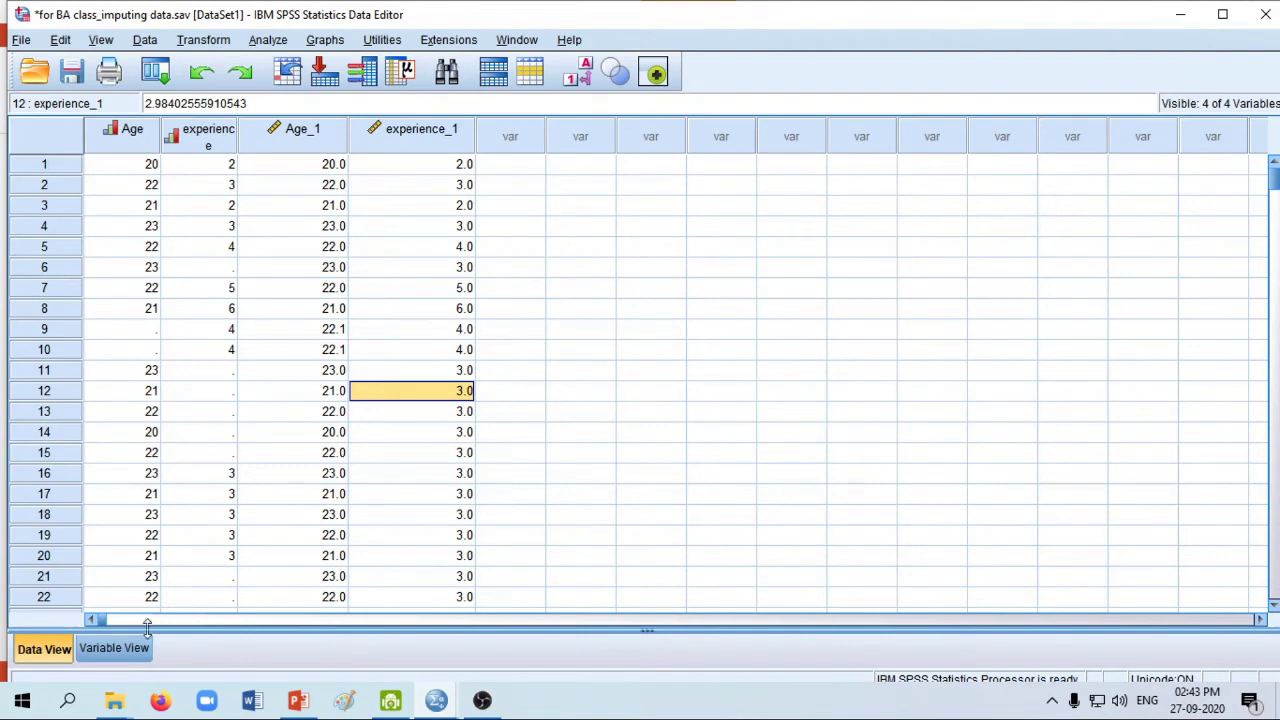
# Set Decimals to 0 for Age_1 and experience_1 in Variable View, then return to Data View.
pyautogui.doubleClick(298, 140)
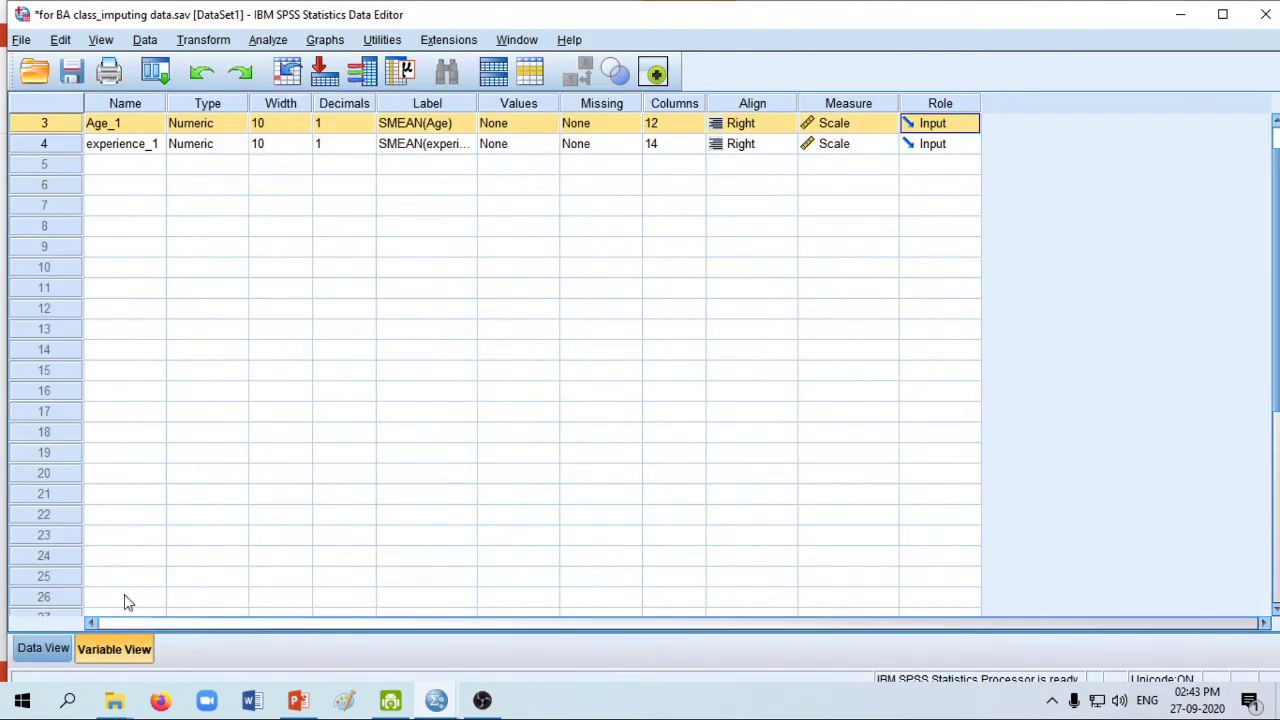
pyautogui.click(43, 649)
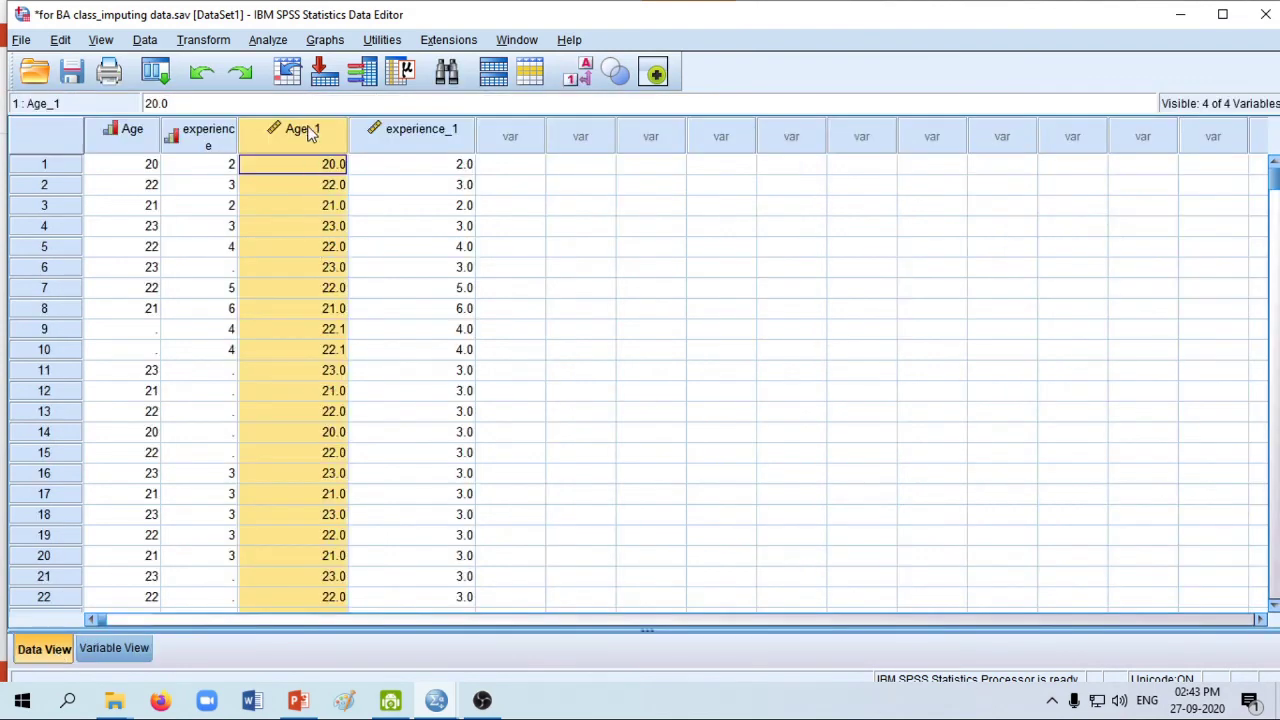
pyautogui.moveTo(440, 139)
pyautogui.click(121, 646)
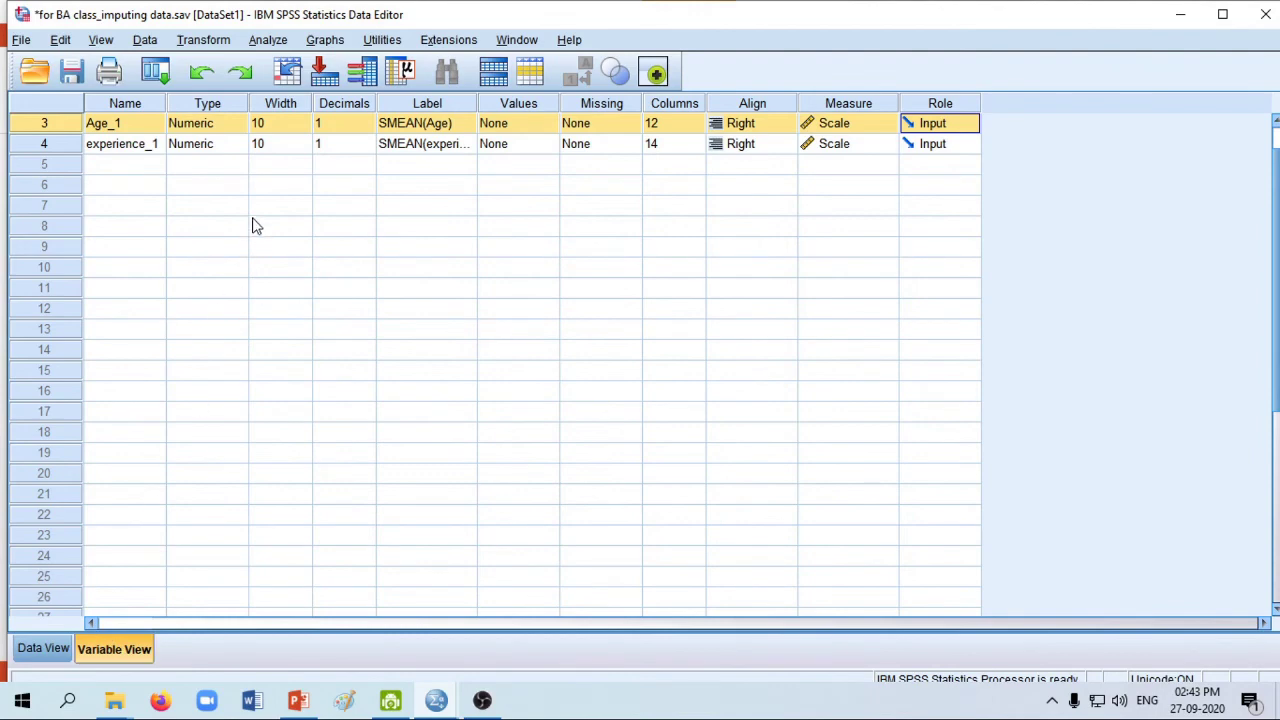
pyautogui.click(370, 131)
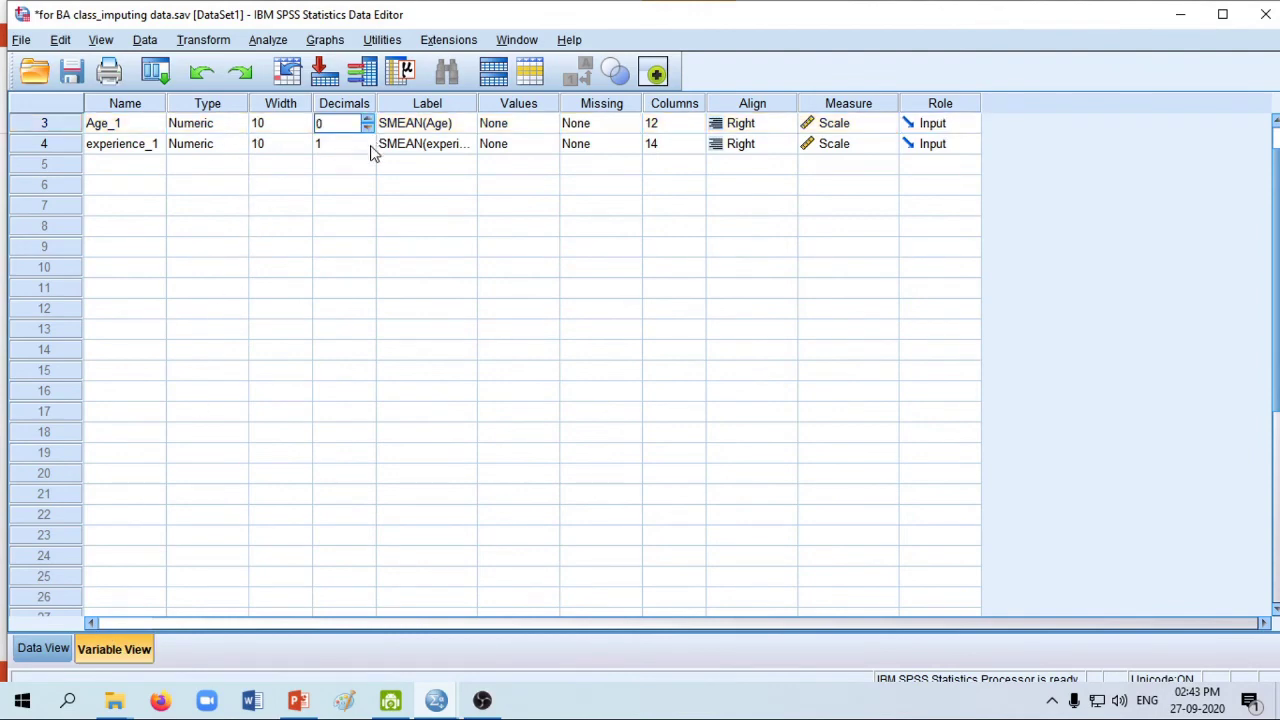
pyautogui.click(370, 151)
pyautogui.click(22, 650)
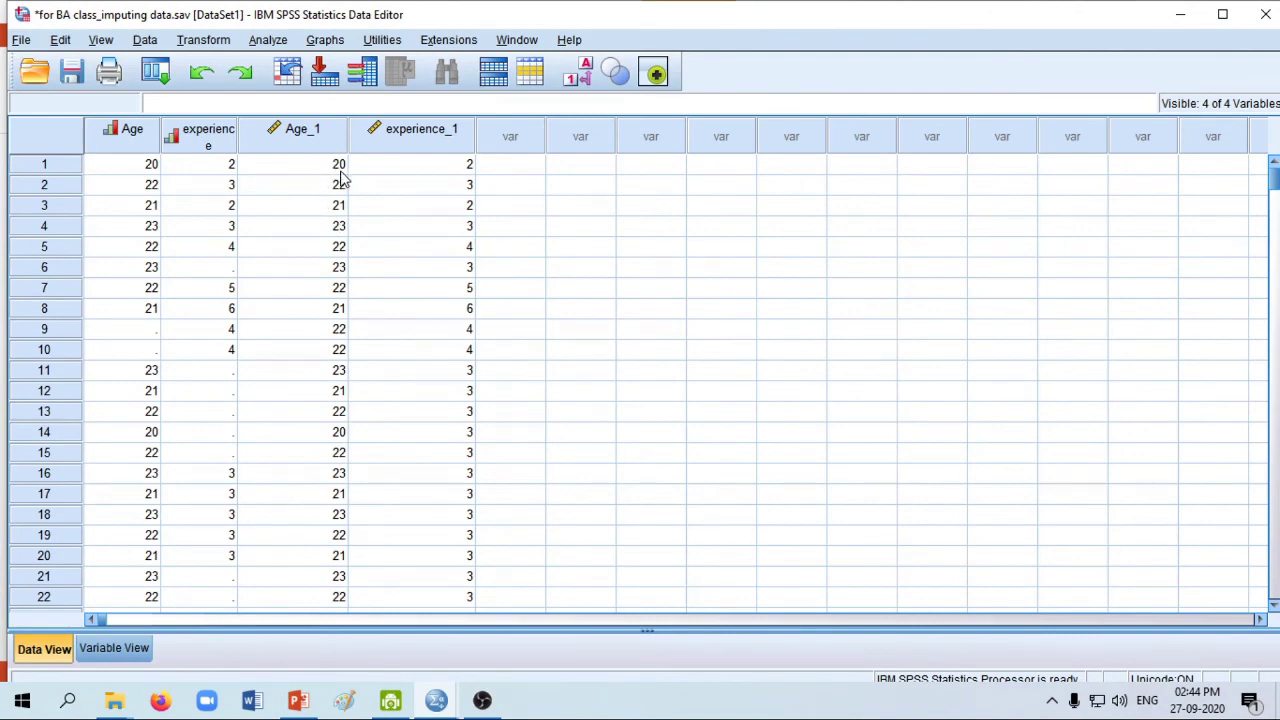
pyautogui.click(50, 329)
pyautogui.click(48, 352)
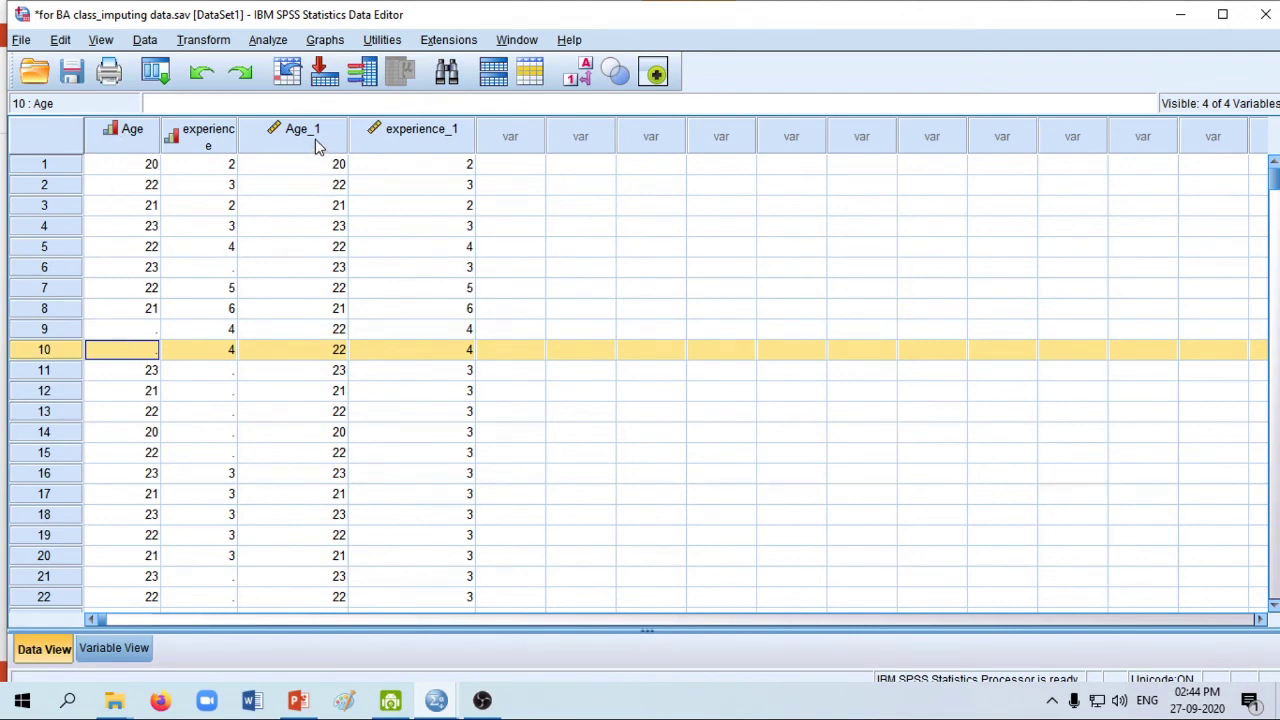
pyautogui.moveTo(288, 138)
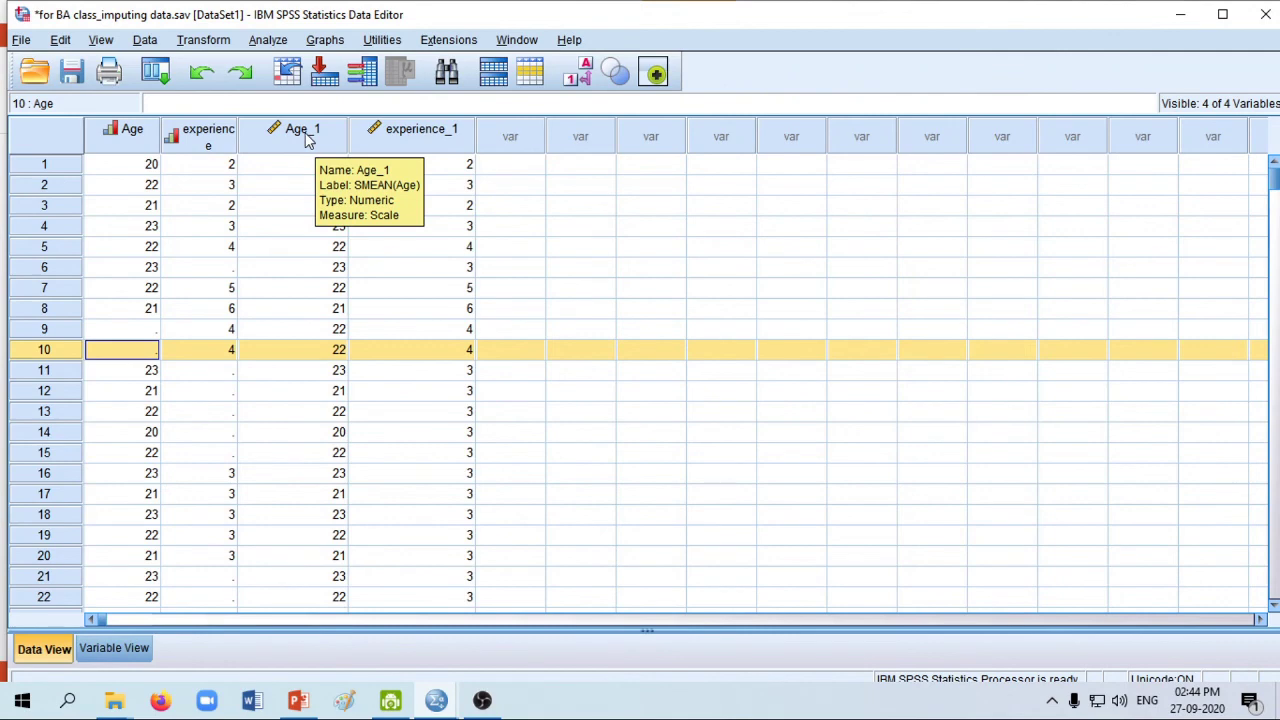
pyautogui.click(306, 138)
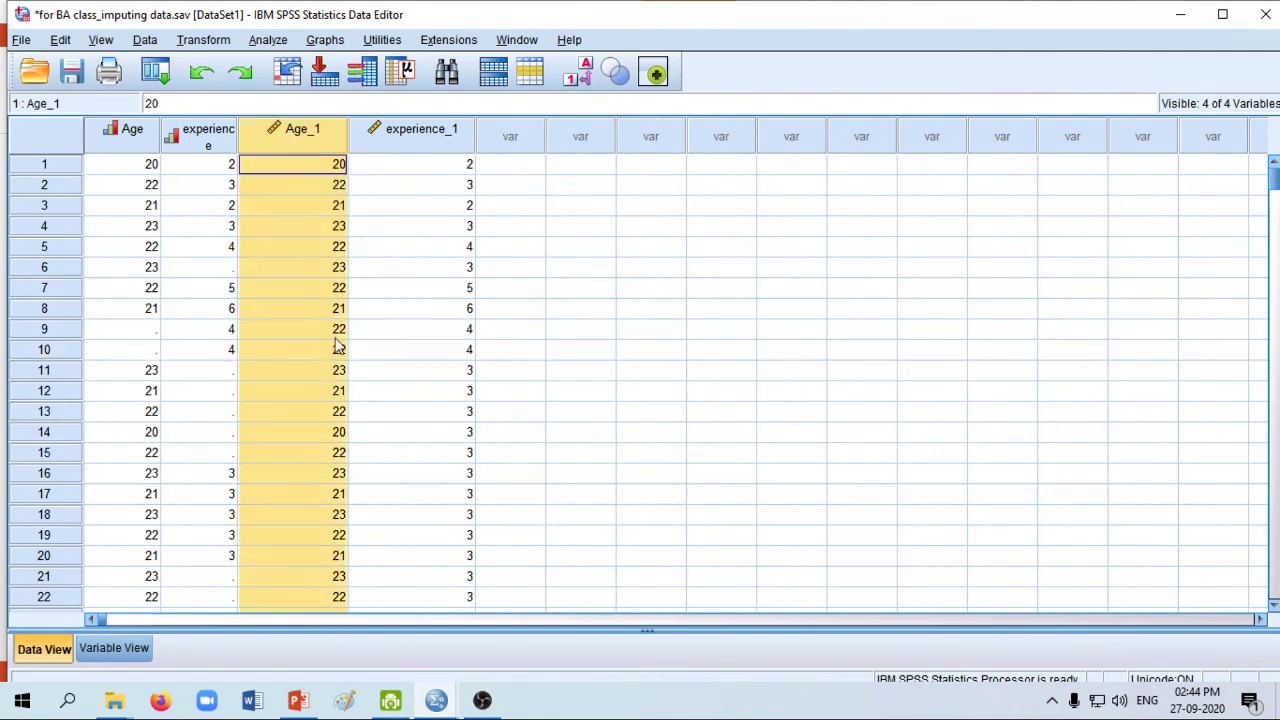
pyautogui.click(116, 140)
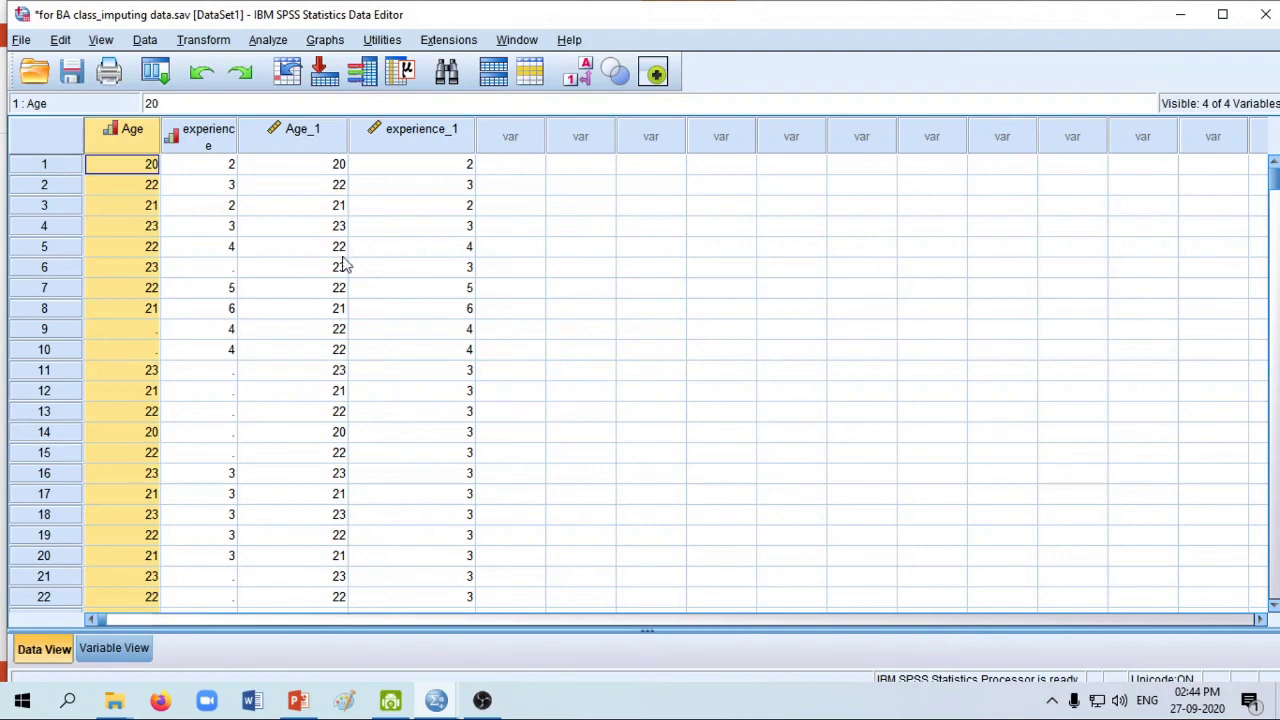
pyautogui.click(37, 270)
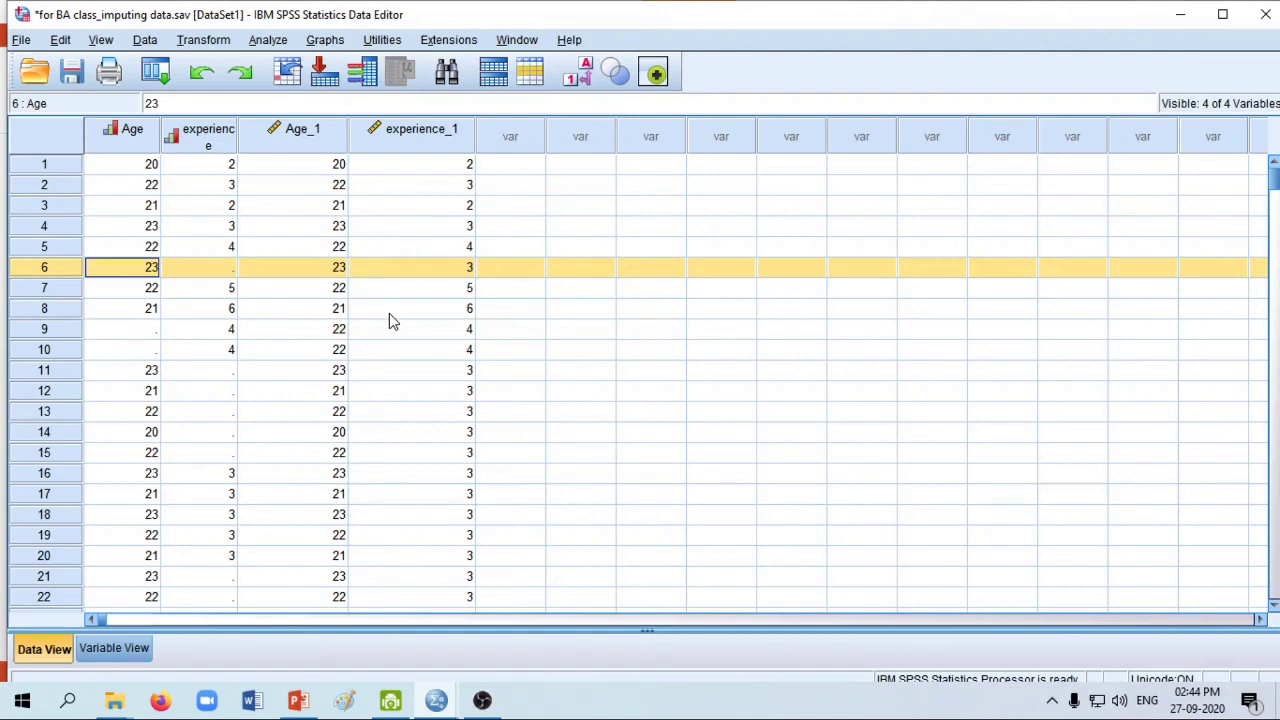
# Reopen Replace Missing Values, select Age_1 = SMEAN(Age) and view the available Method options.
pyautogui.click(204, 40)
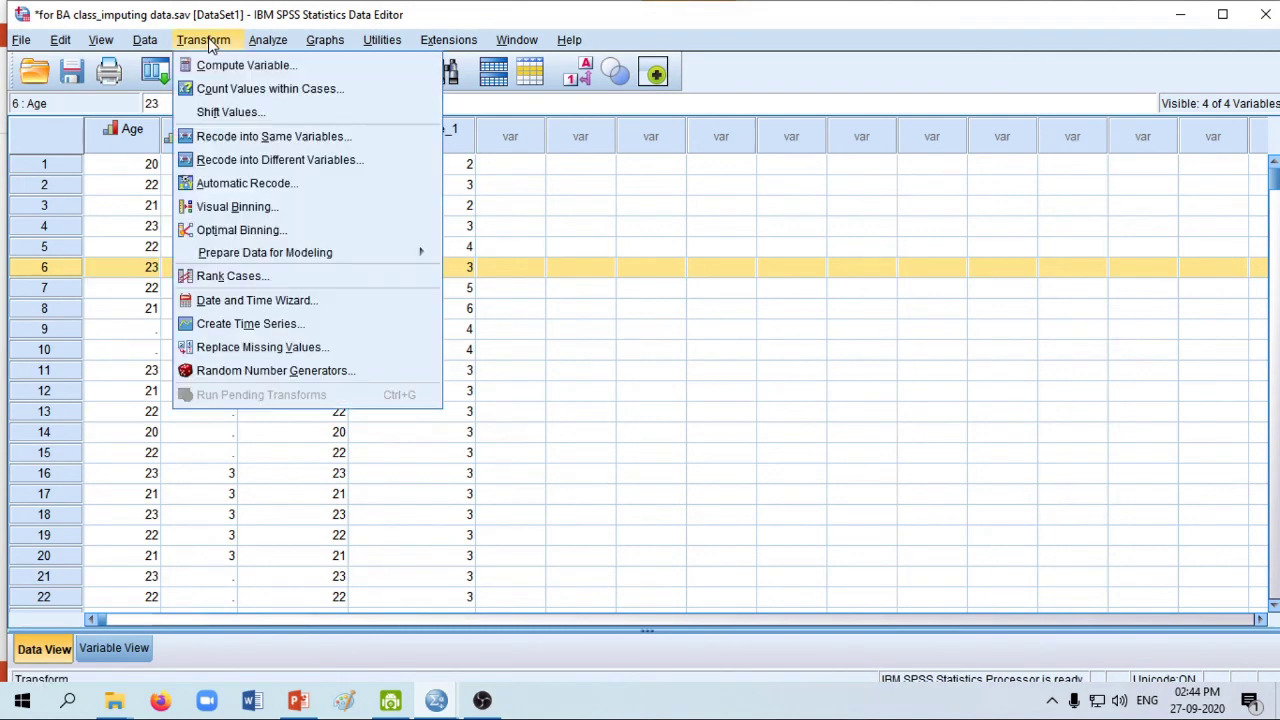
pyautogui.click(300, 357)
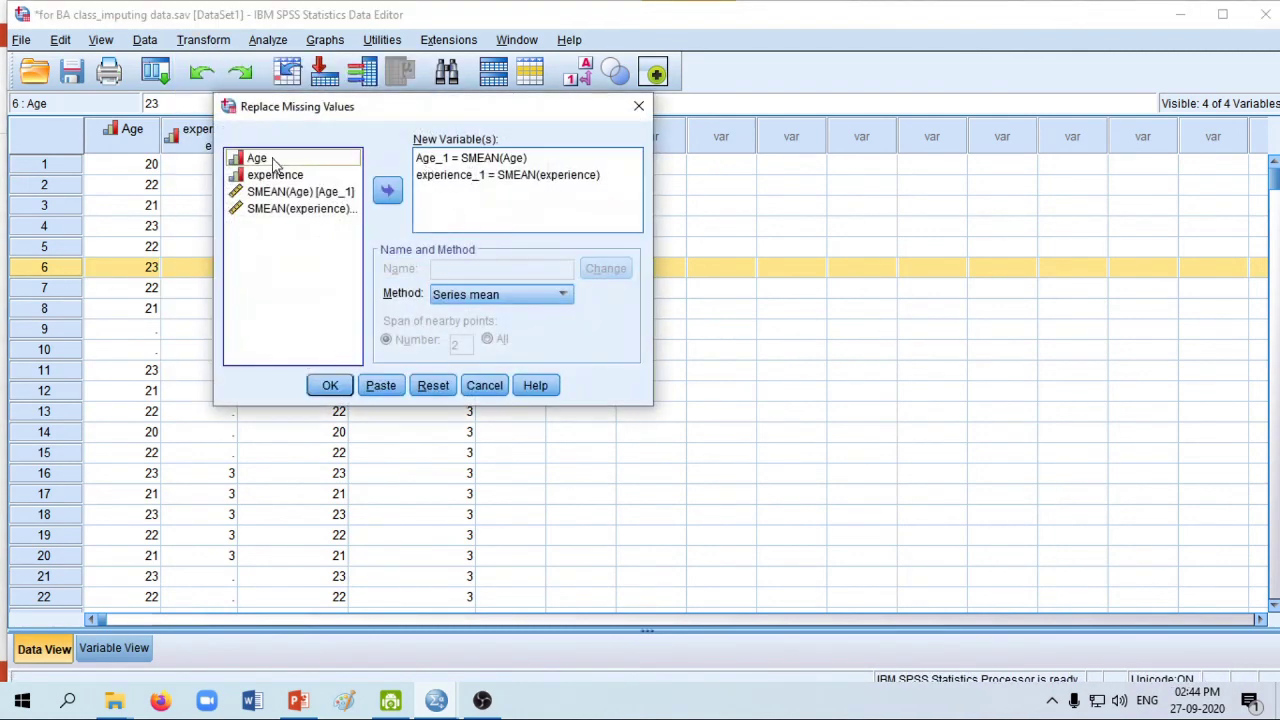
pyautogui.click(430, 160)
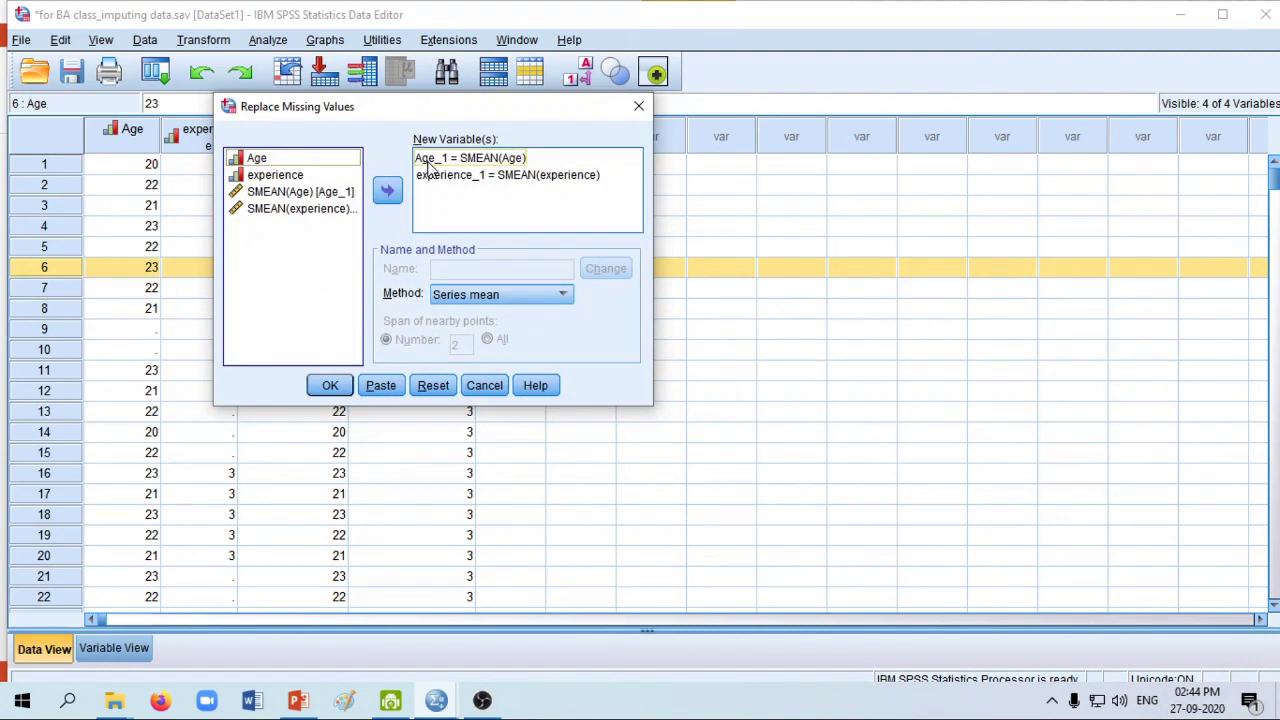
pyautogui.click(557, 295)
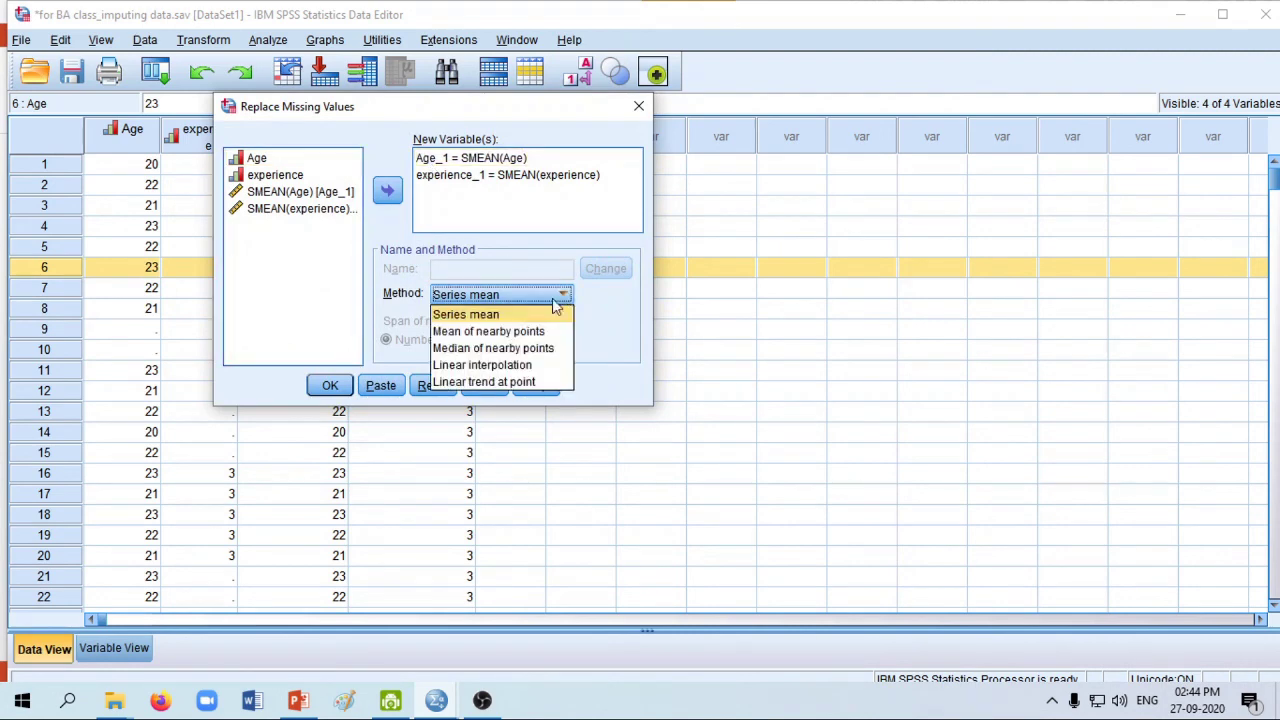